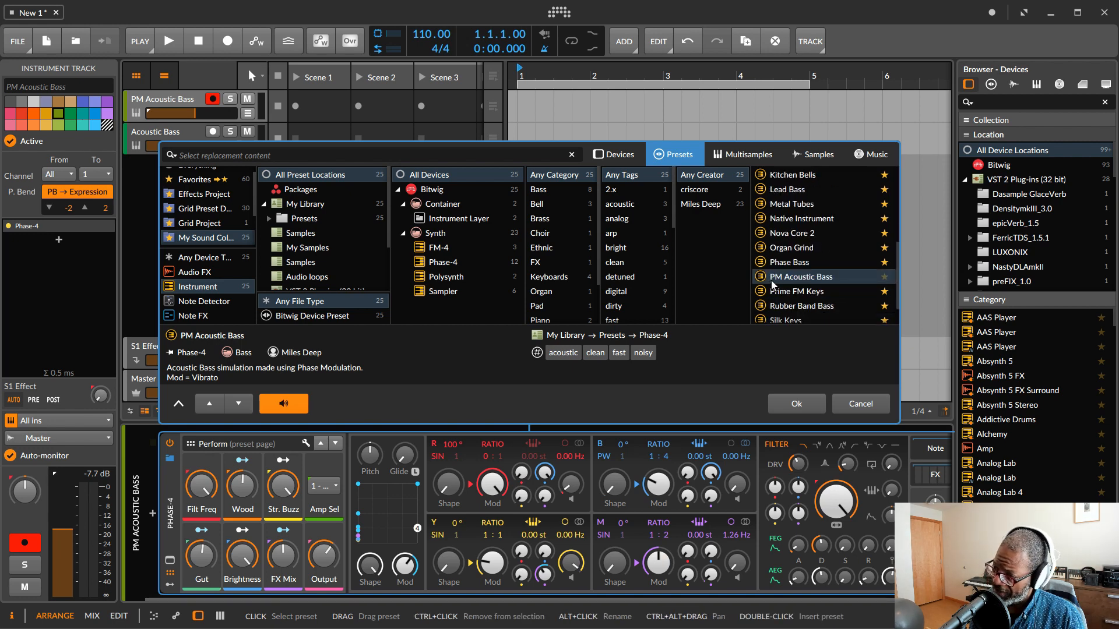
Step: Confirm loading the PM Acoustic Bass preset as the replacement content
left_click(796, 404)
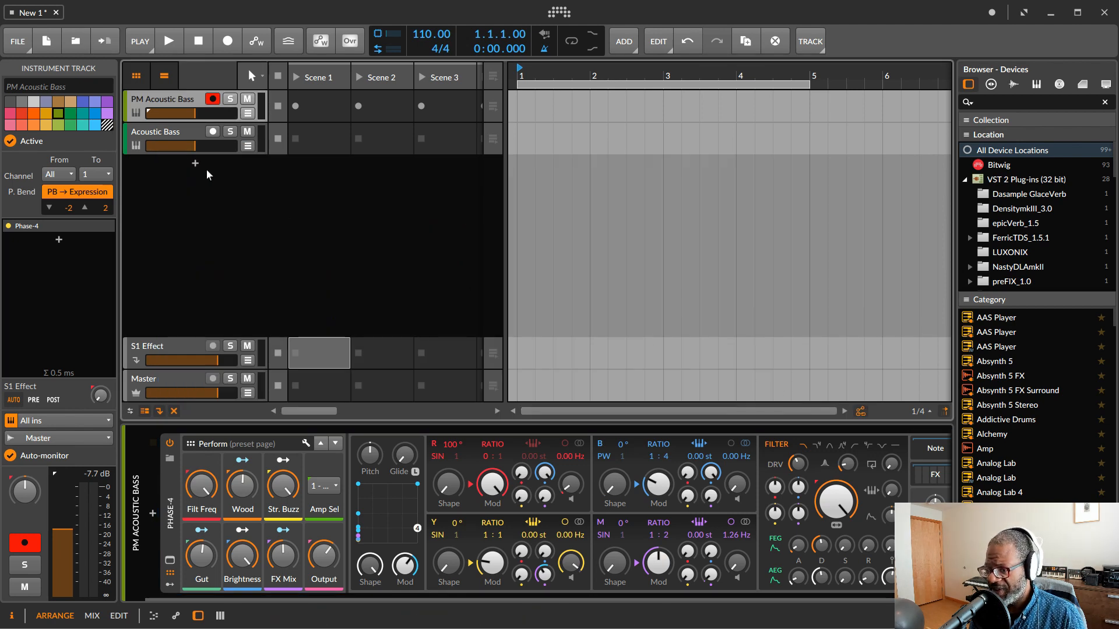
Step: Open the Acoustic Bass track's Poly Grid patch to examine it, then close it and return to the PM Acoustic Bass track
left_click(162, 135)
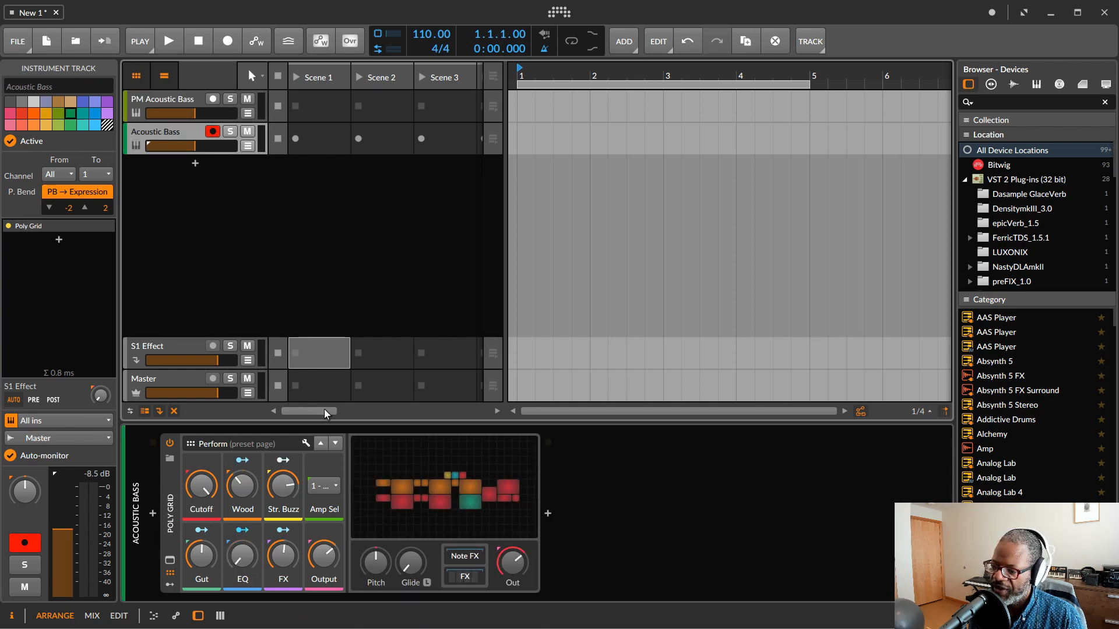
double_click(424, 495)
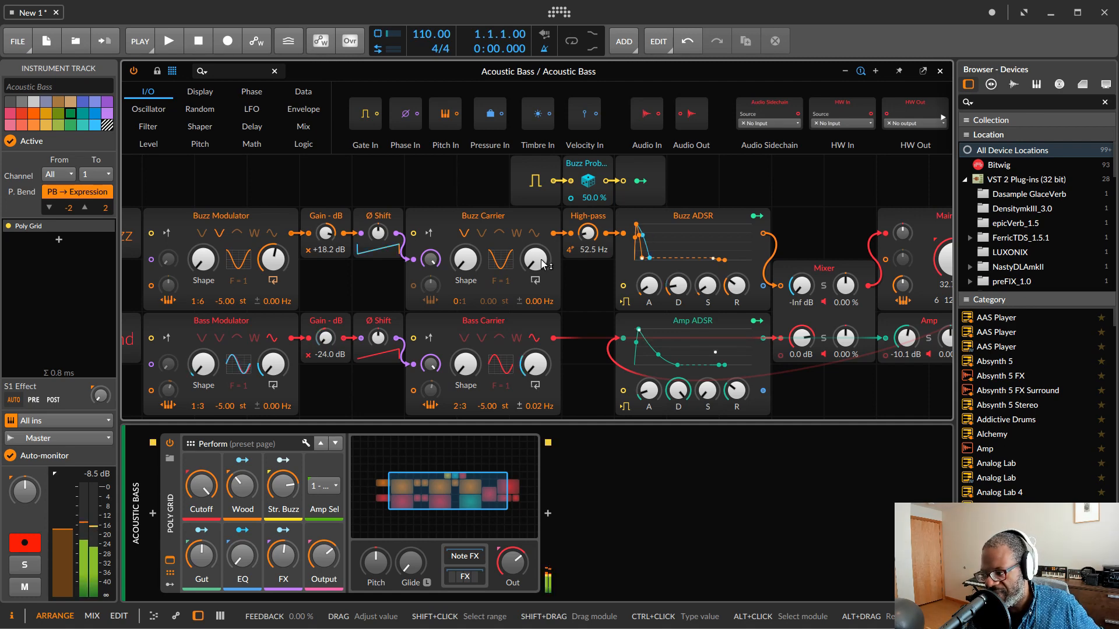
left_click(939, 71)
left_click(173, 99)
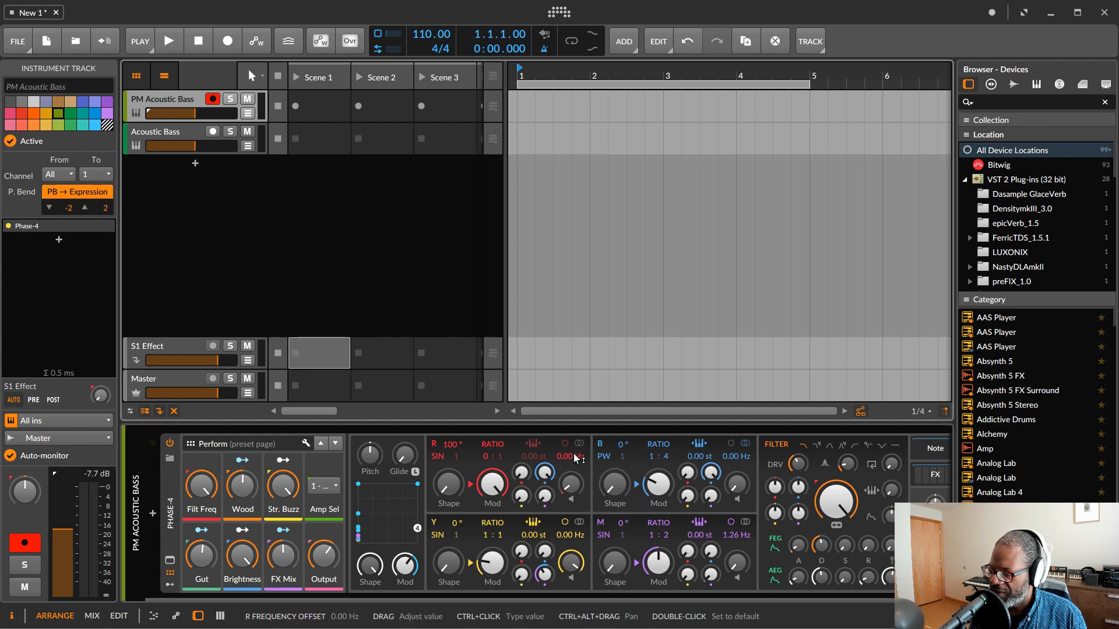
Step: Bypass the Resonator Bank, EQ-2, Chorus, FX Selector and Reverb devices in the PM Acoustic Bass chain
left_click_drag(652, 596, 785, 601)
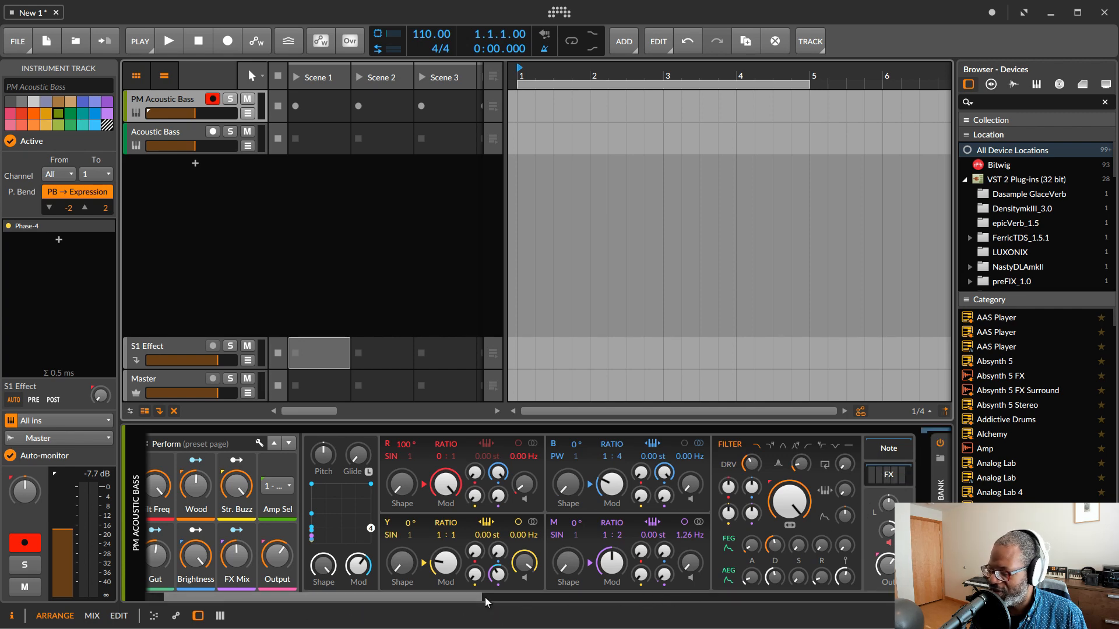
left_click_drag(471, 597, 509, 603)
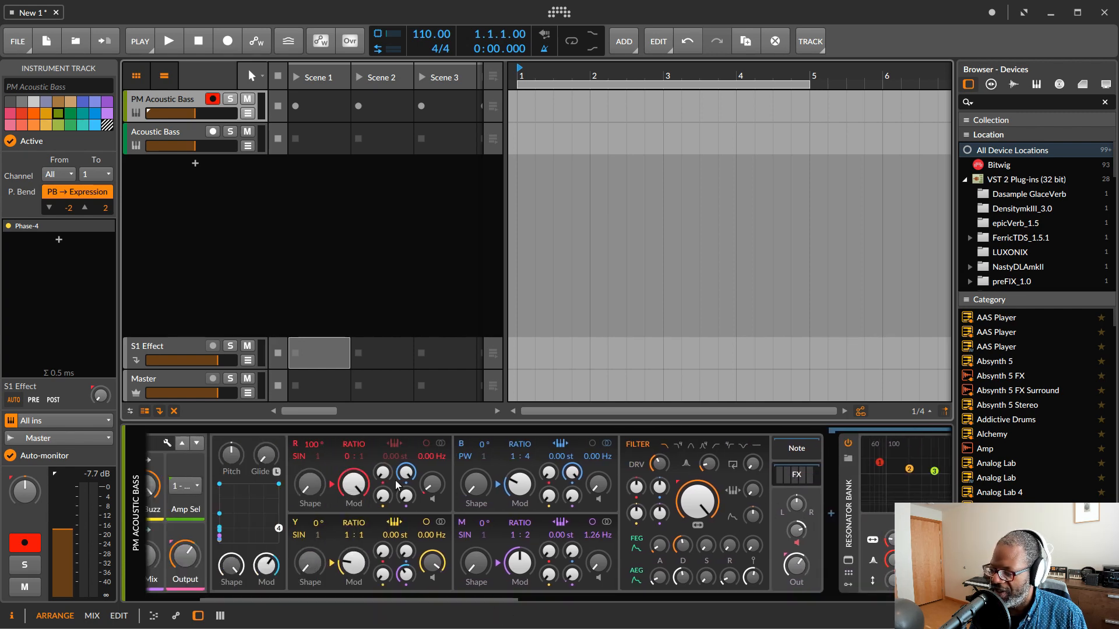
left_click_drag(404, 599, 594, 618)
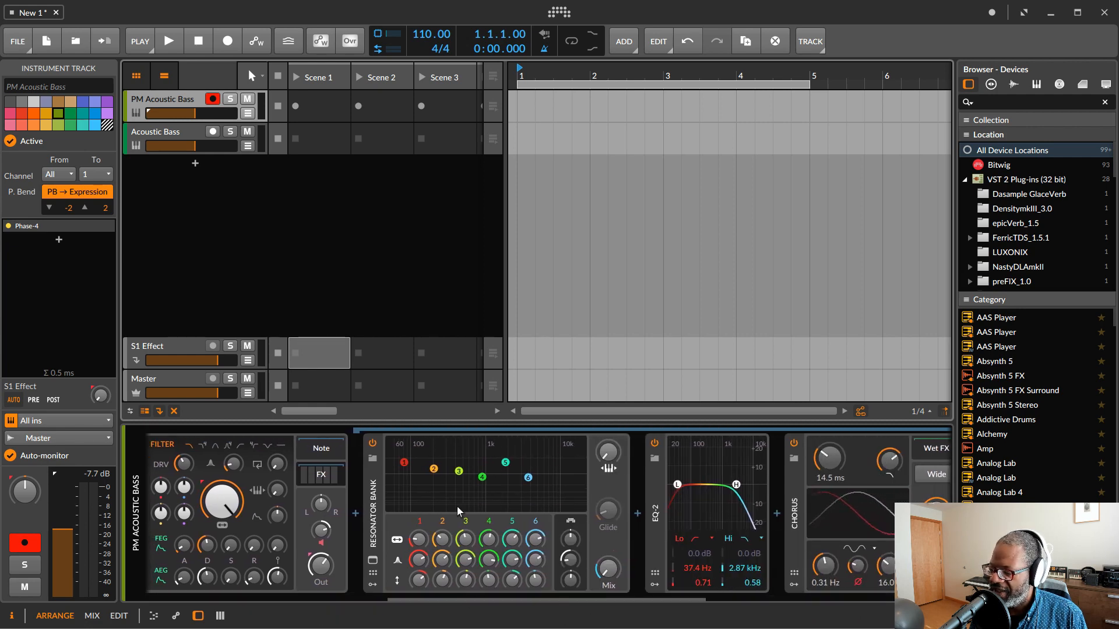
left_click(372, 445)
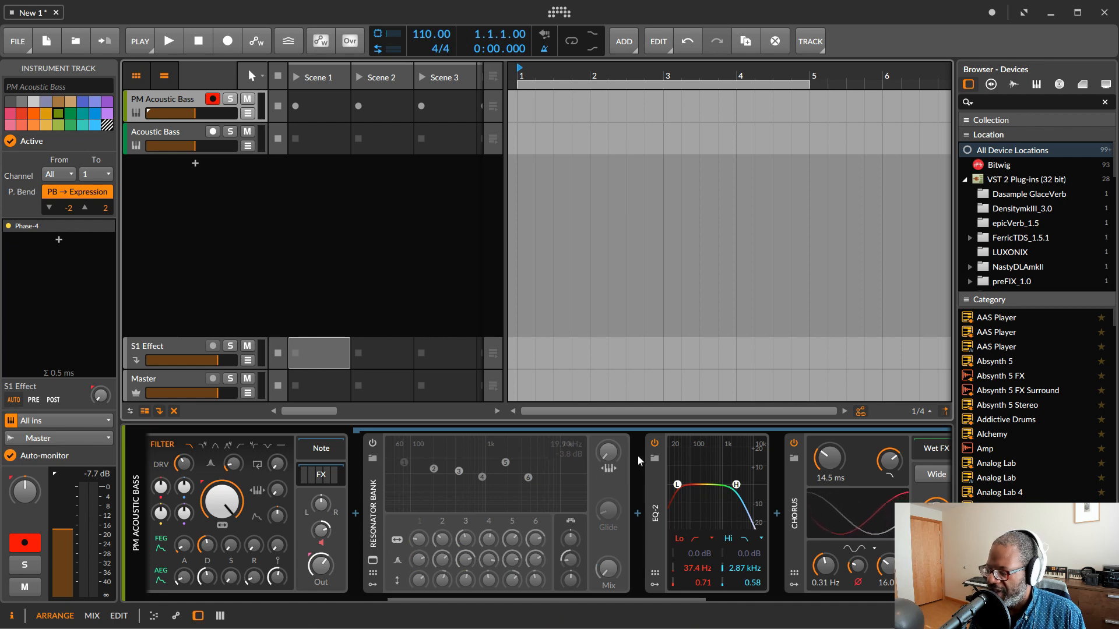
left_click(654, 444)
scroll(679, 516, "down", 5)
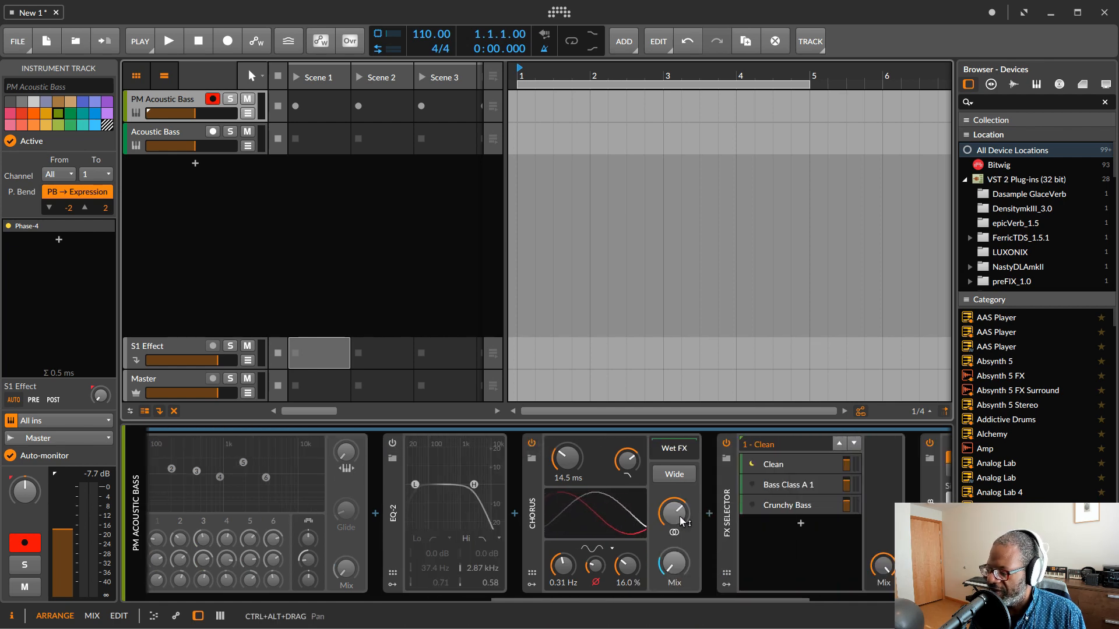
left_click(532, 444)
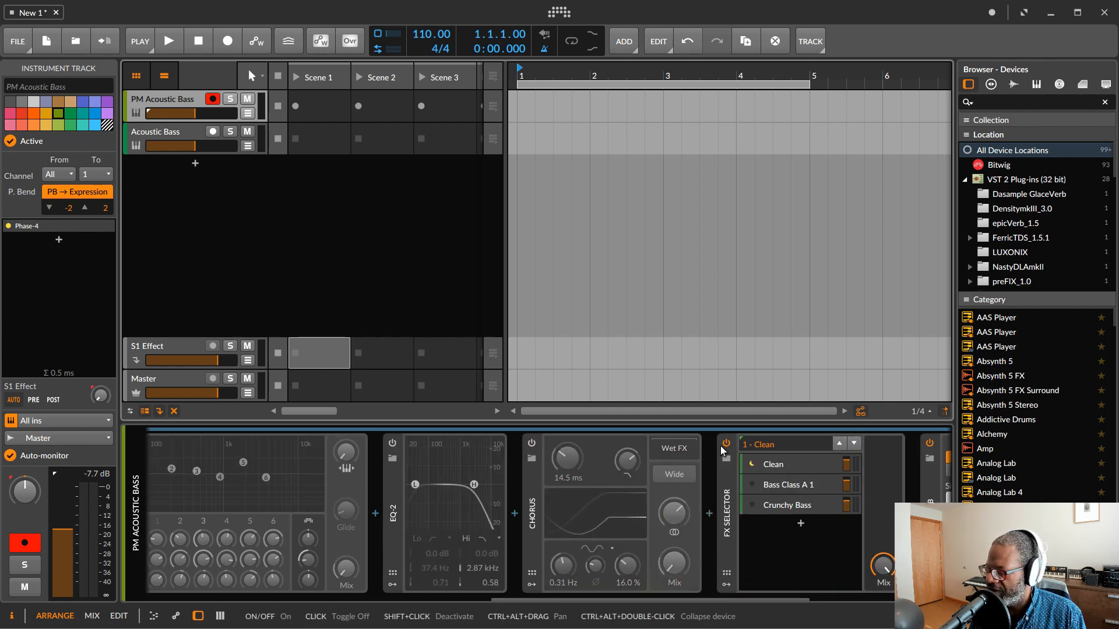
left_click(725, 444)
scroll(886, 494, "down", 1)
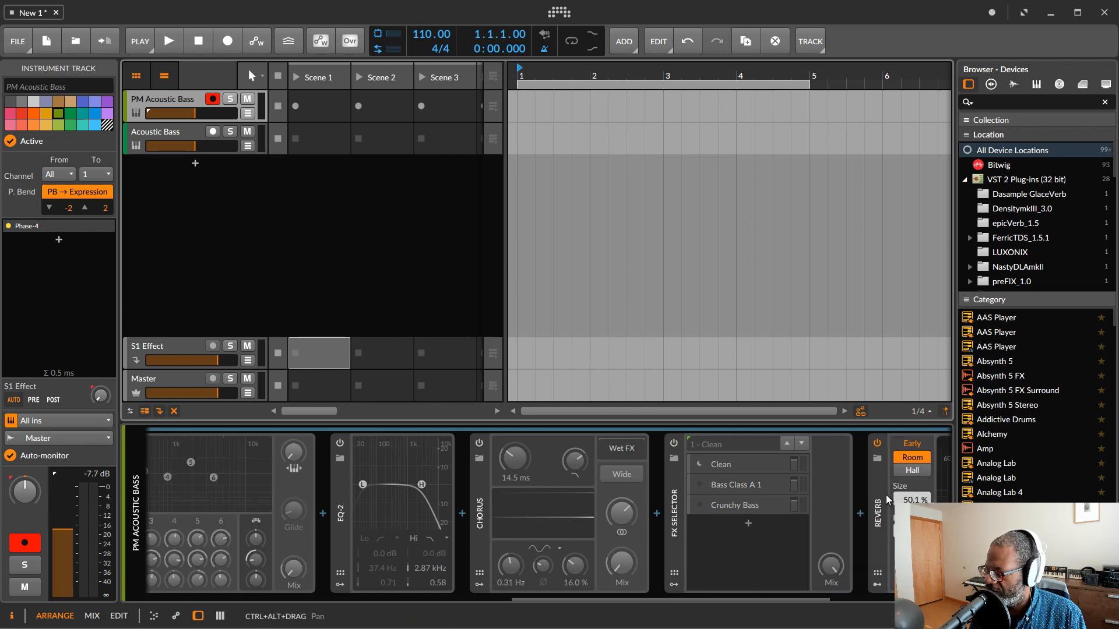
left_click(878, 444)
Step: Disable the R and B operators in Phase-4
scroll(683, 520, "up", 9)
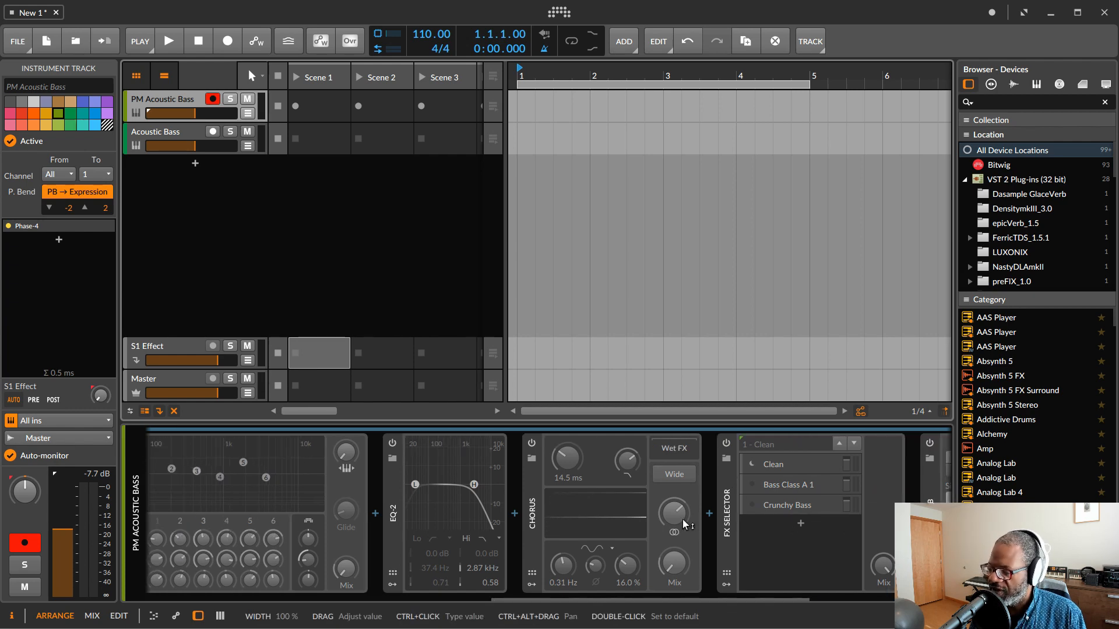
scroll(673, 522, "up", 9)
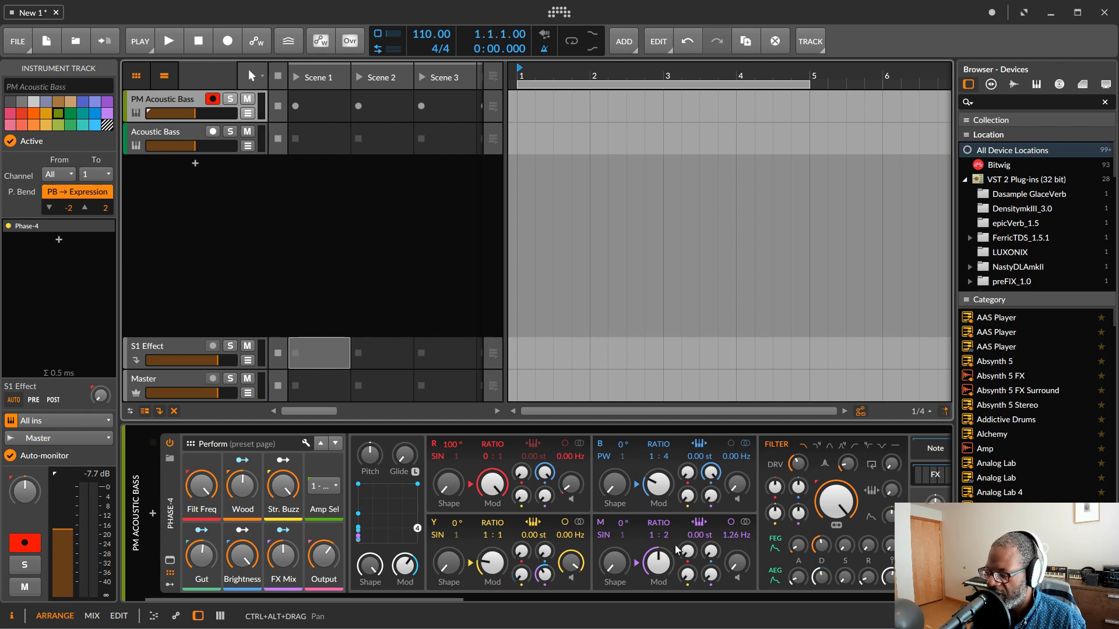
left_click(434, 446)
left_click(600, 444)
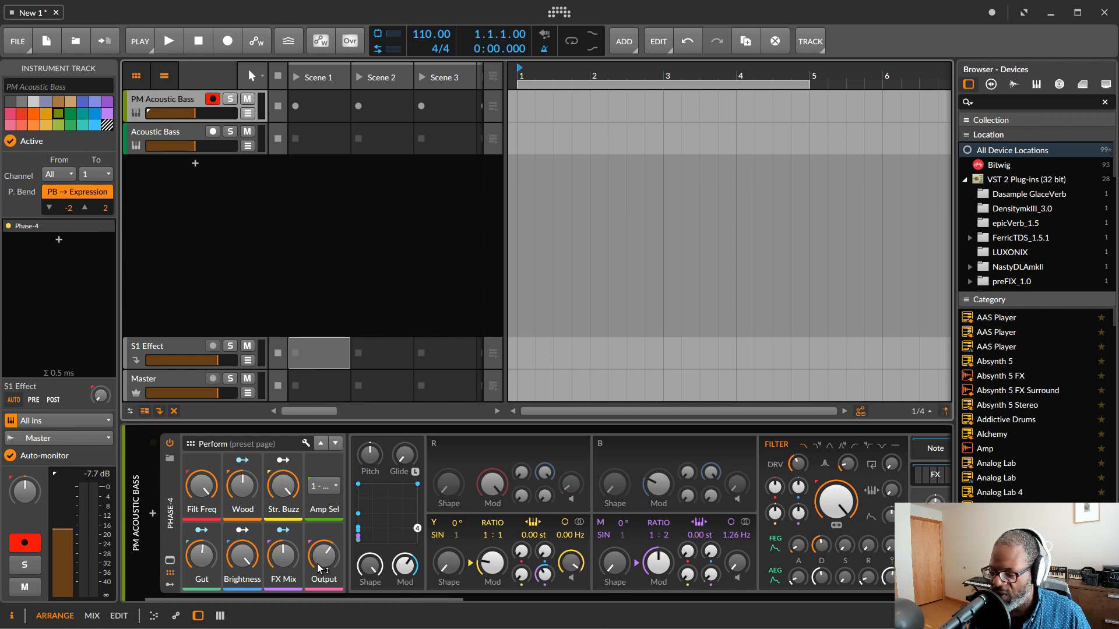
Step: Show the Phase-4 modulators and open the expanded device view with the operator scopes
left_click(171, 587)
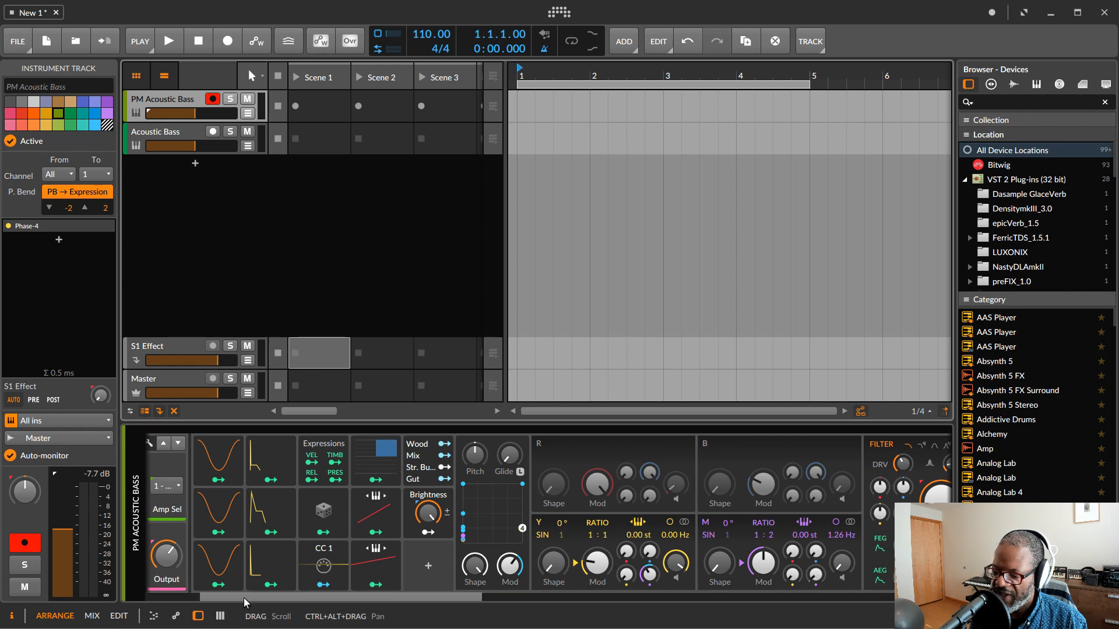
scroll(239, 601, "left", 3)
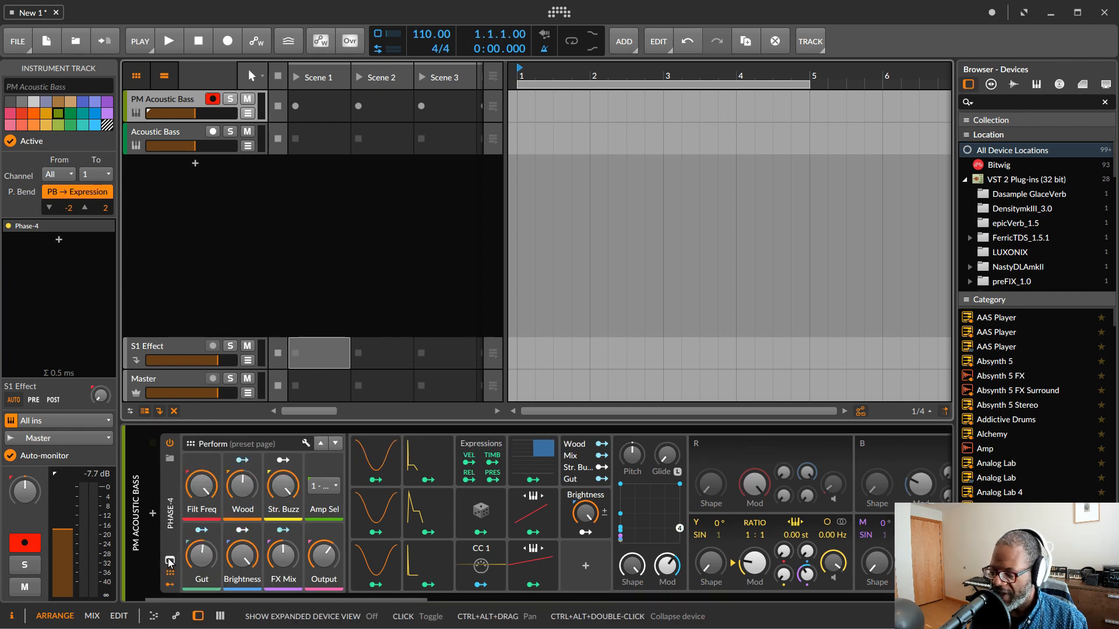
left_click(169, 562)
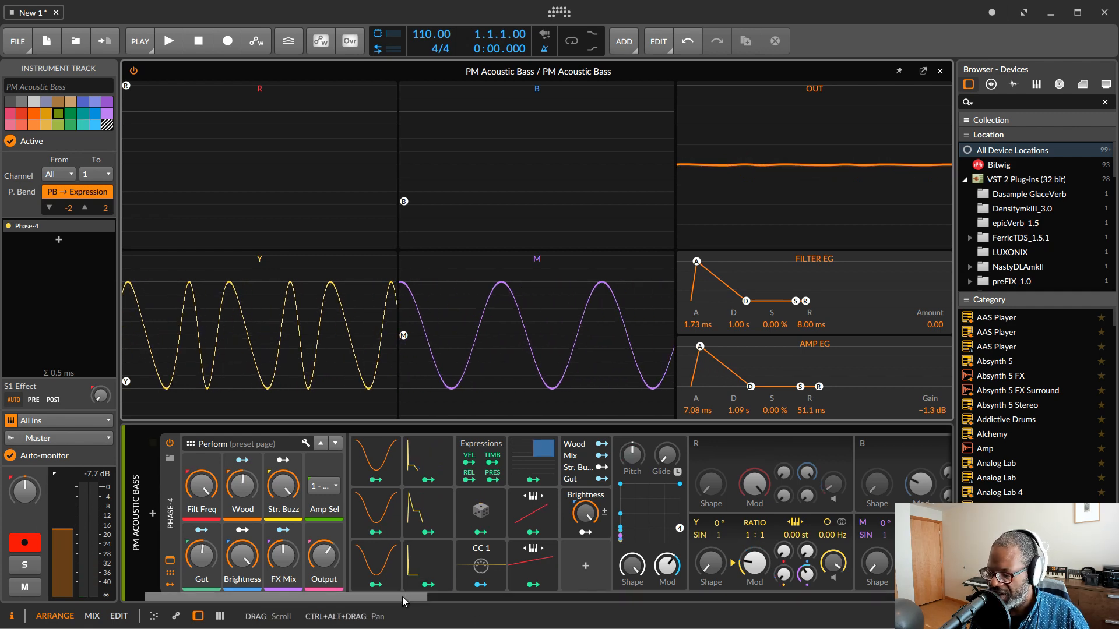
Step: Expand the AHDSR 2 modulator's detail panel
left_click_drag(407, 597, 468, 603)
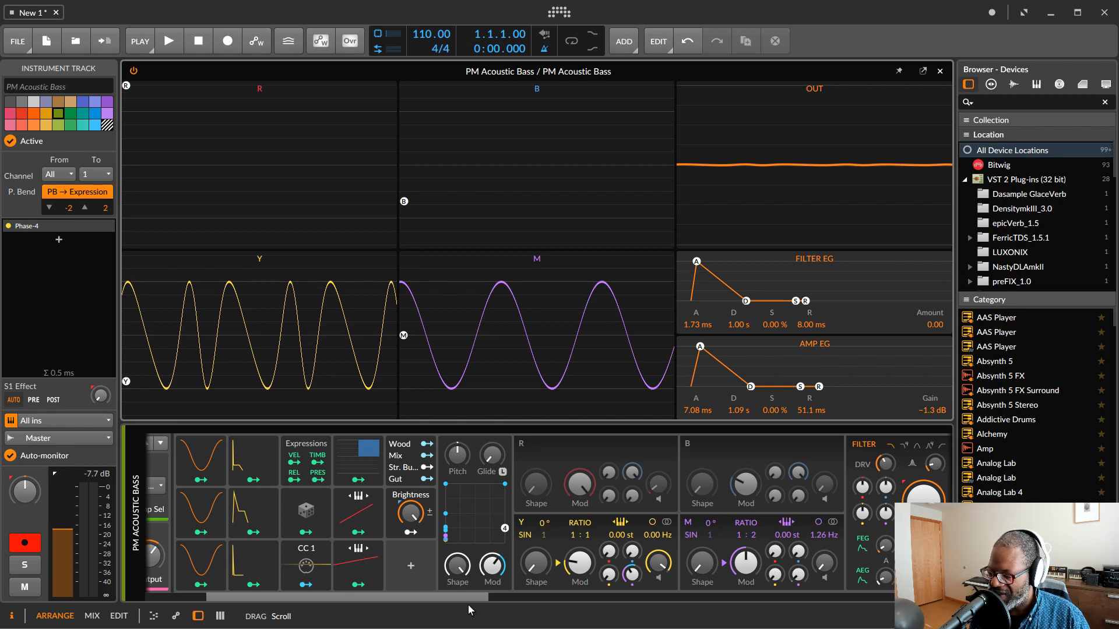
left_click_drag(468, 604, 481, 603)
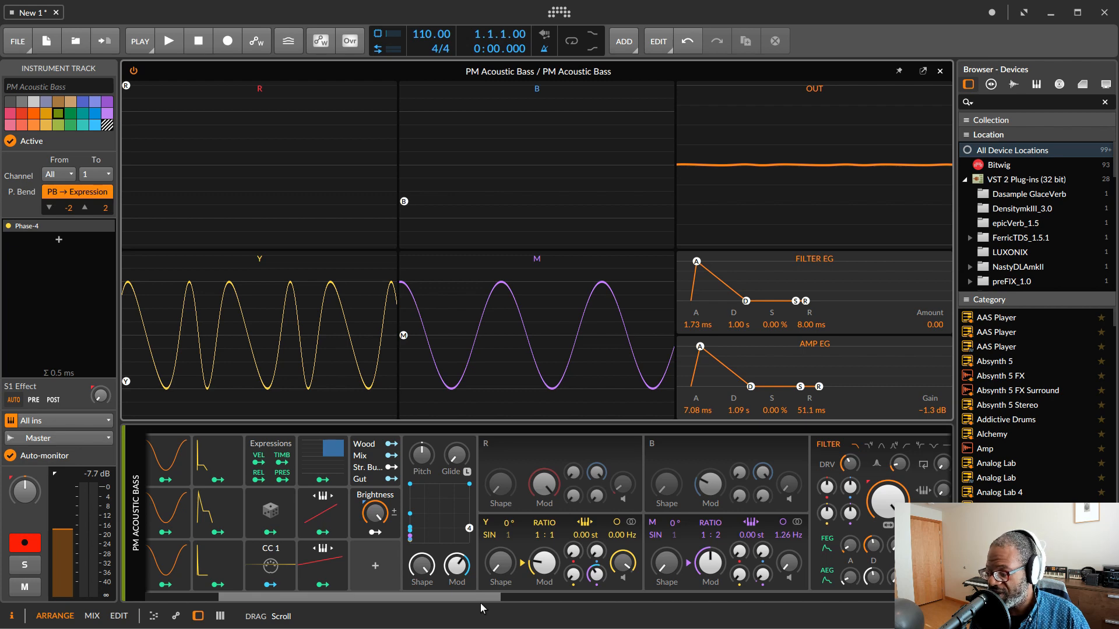
left_click_drag(480, 603, 474, 608)
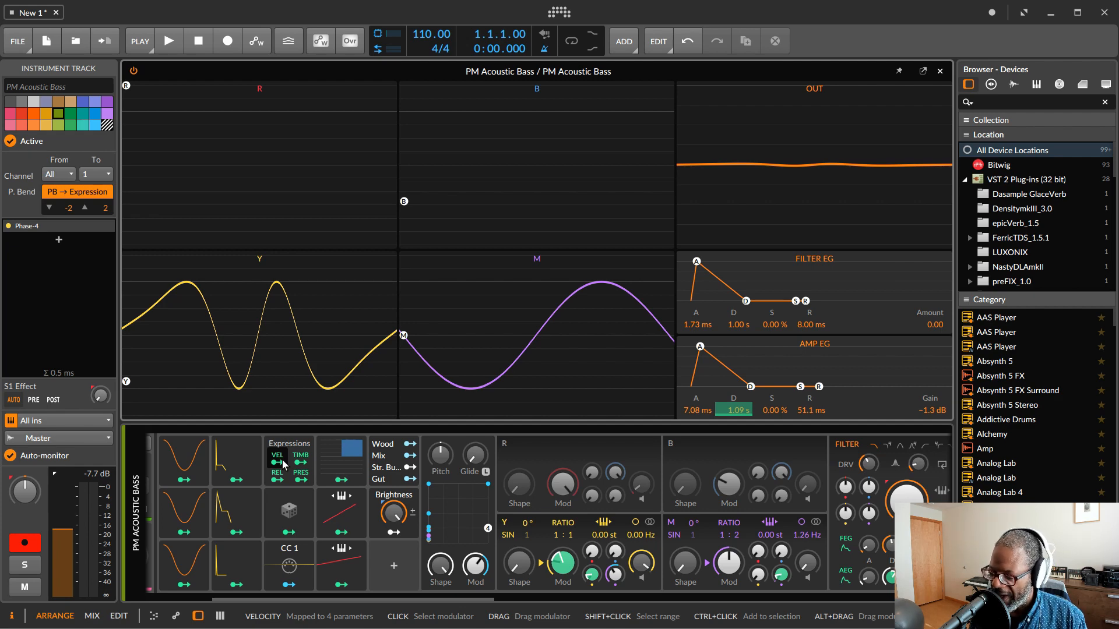
left_click(225, 561)
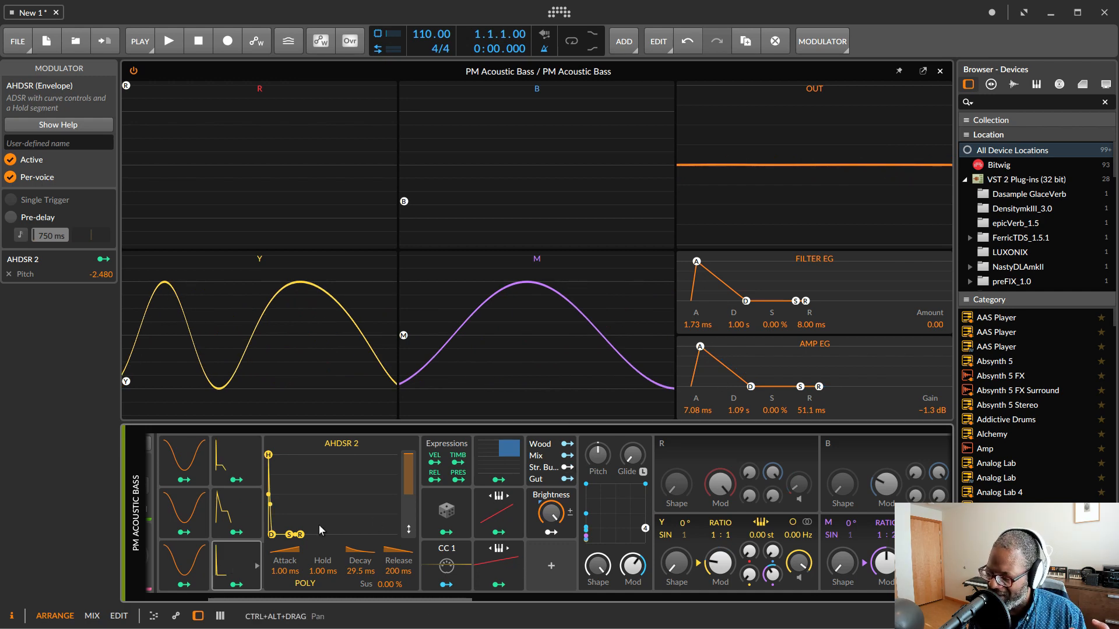
left_click(228, 564)
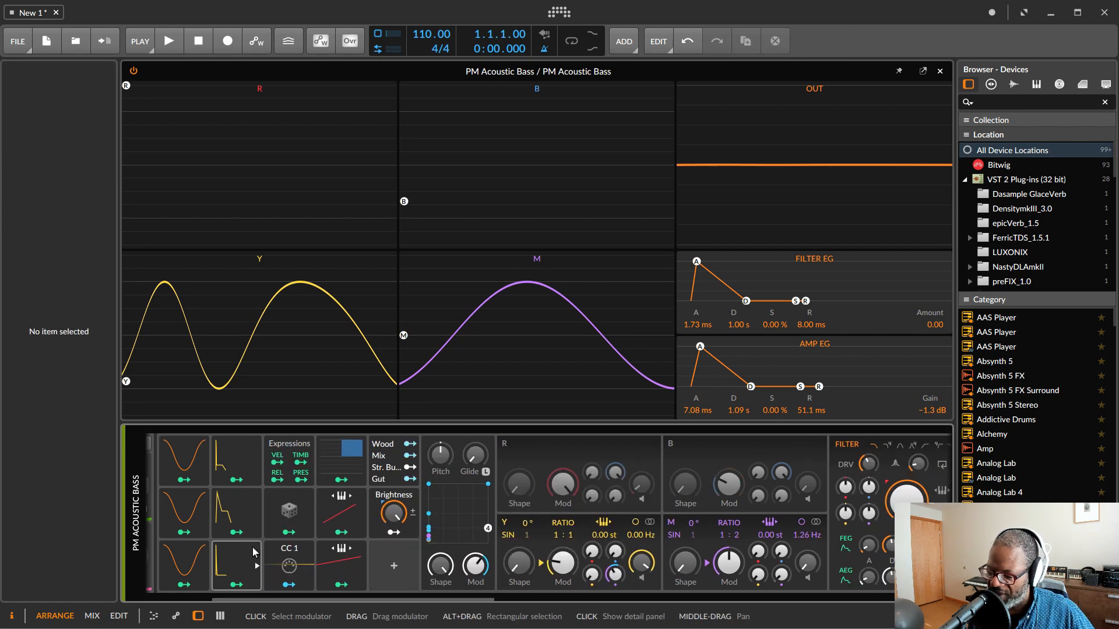
left_click(239, 557)
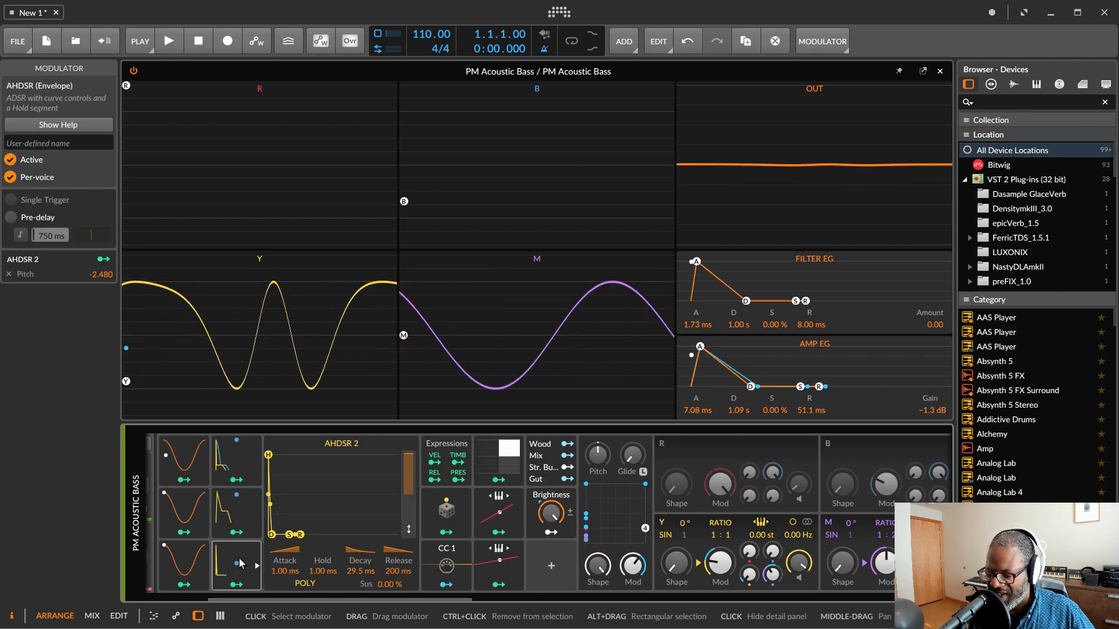
Step: Deactivate the AHDSR 2 modulator and reactivate it
right_click(240, 563)
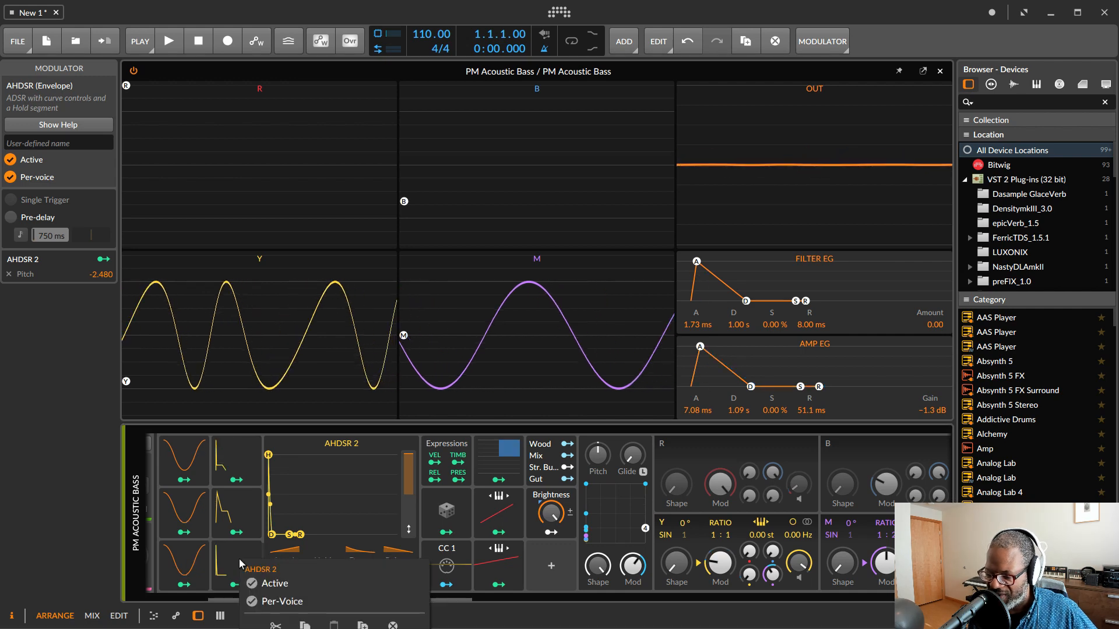
left_click(270, 584)
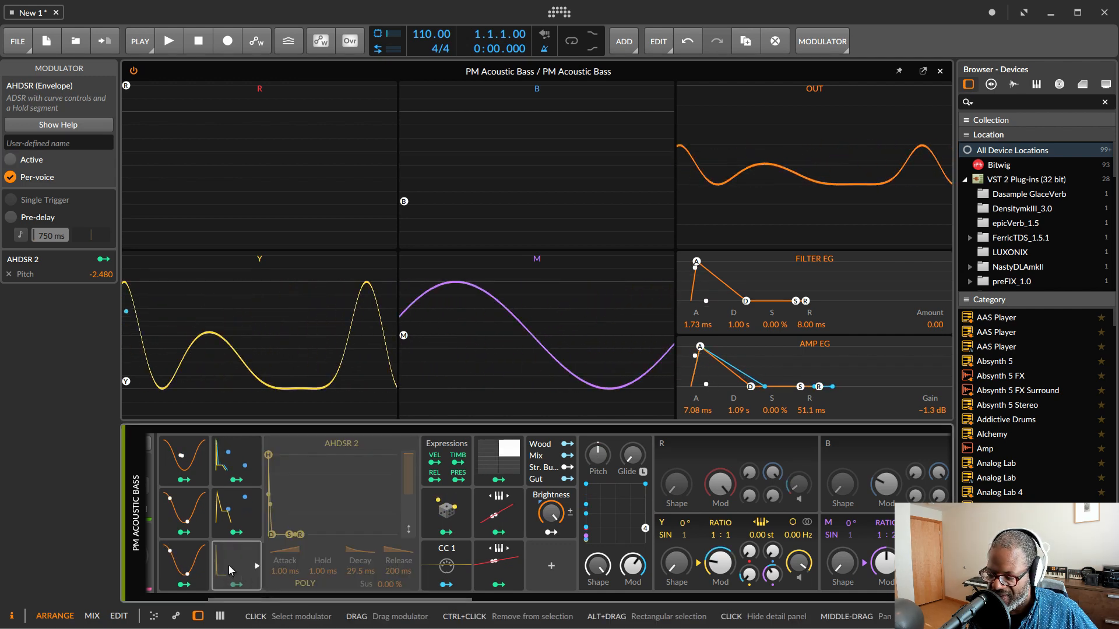
right_click(228, 566)
left_click(260, 589)
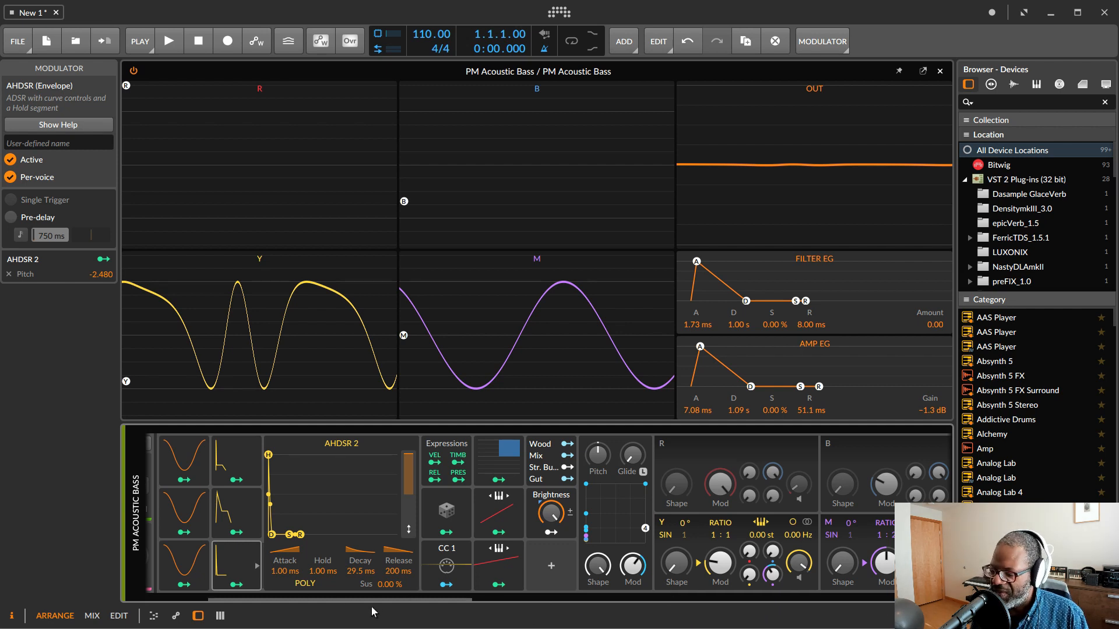
Step: Re-enable the R and B operators in Phase-4
left_click_drag(376, 594, 463, 604)
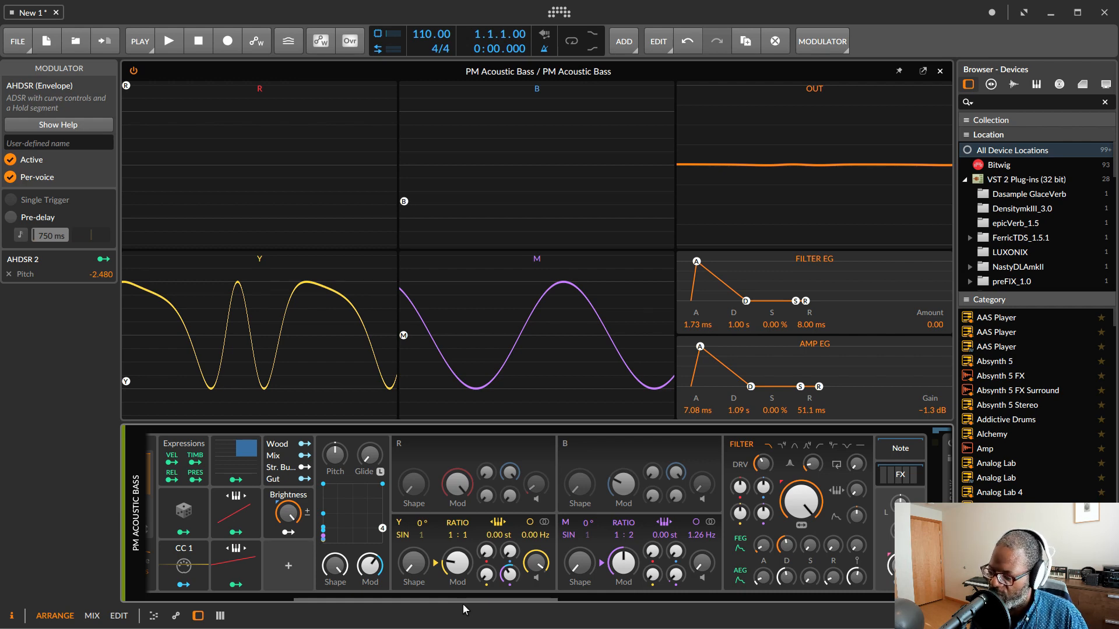
left_click(400, 443)
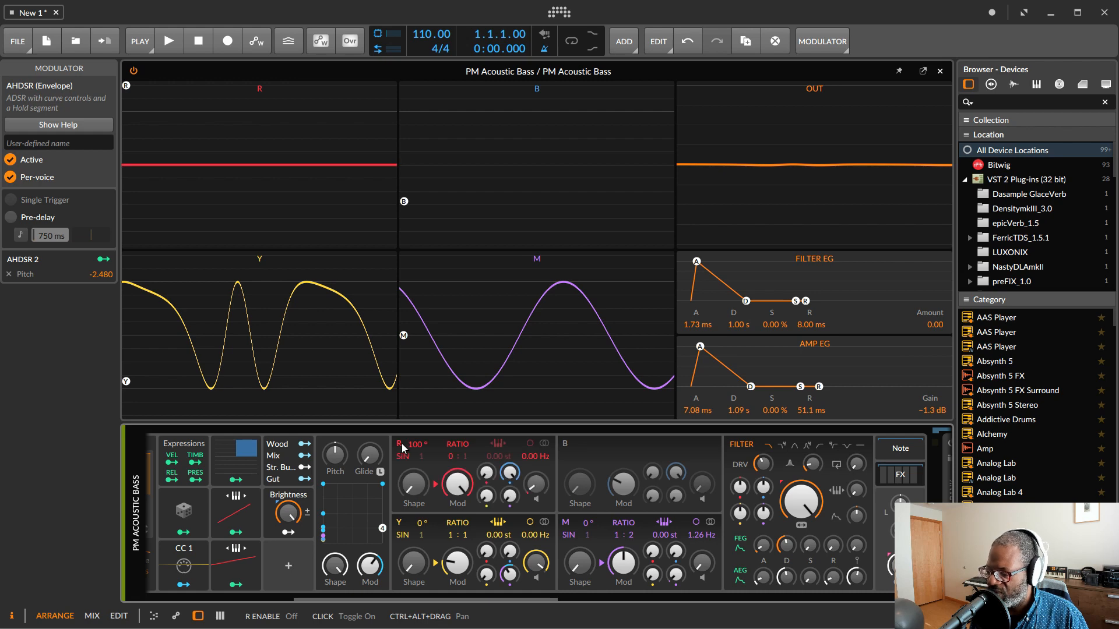
left_click(566, 445)
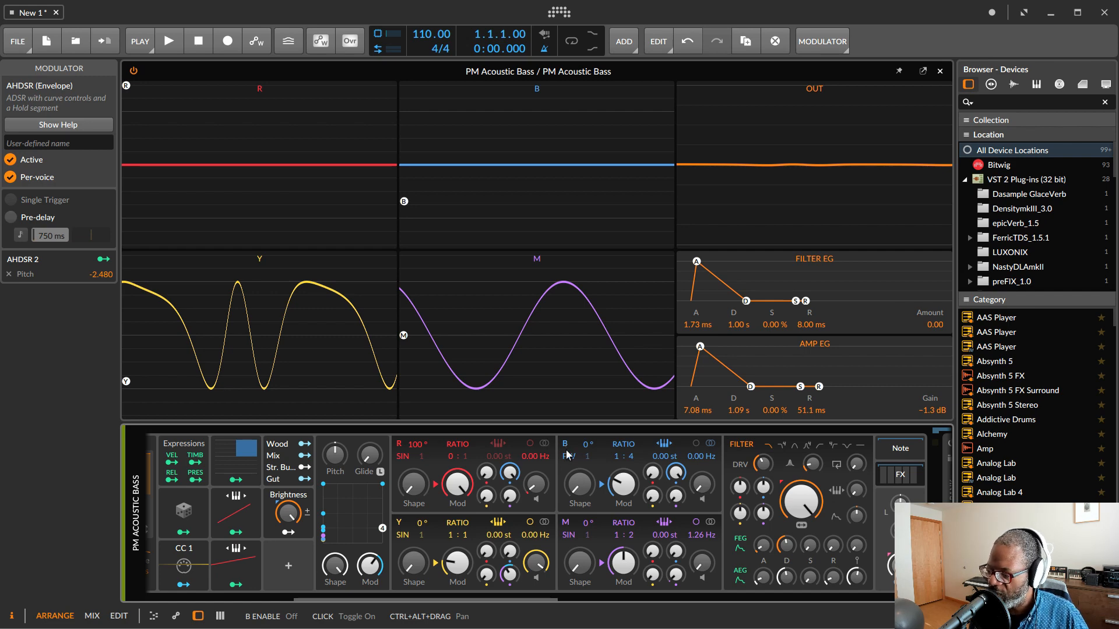
Step: Disable the Y and M operators and enable them again
left_click(399, 523)
left_click(565, 524)
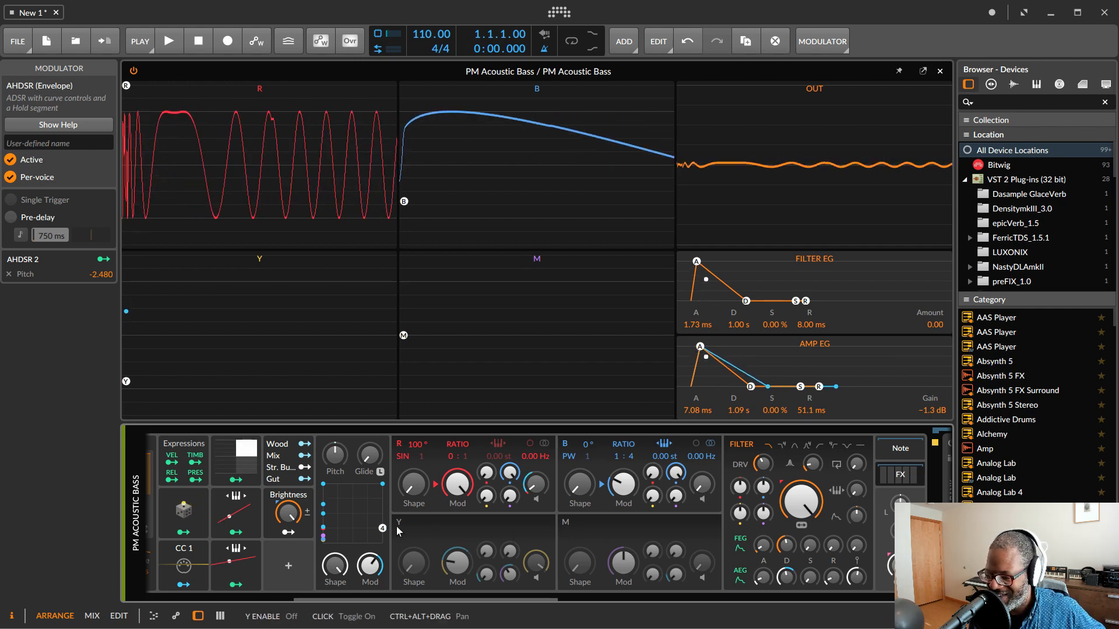
left_click(398, 525)
left_click(564, 525)
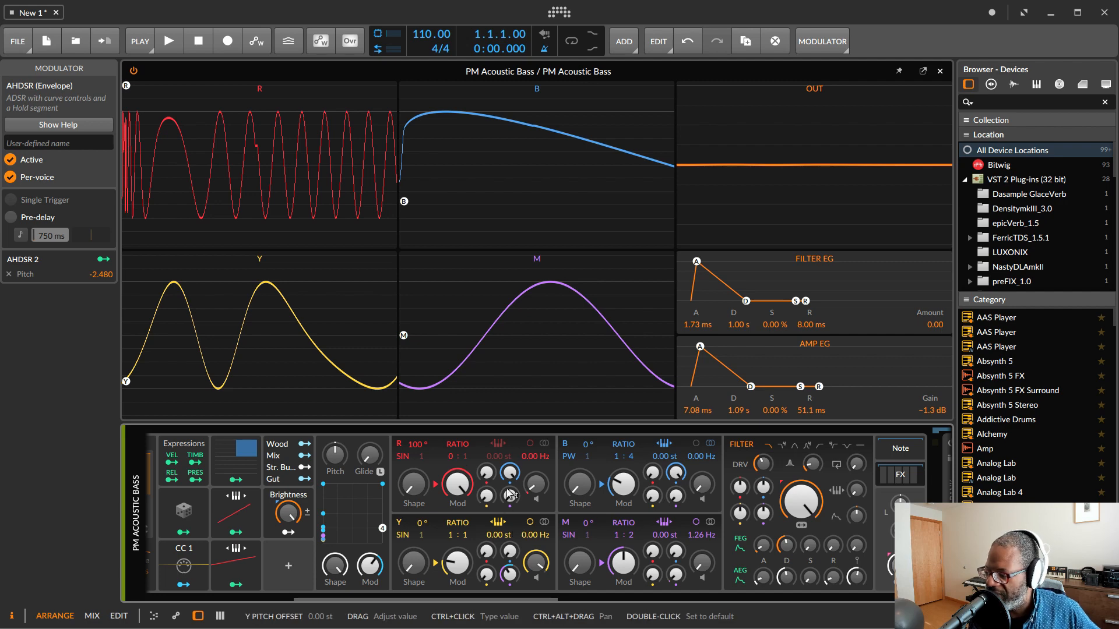
Step: Inspect the Random and Steps modulators by expanding their detail panels
left_click_drag(496, 599, 439, 601)
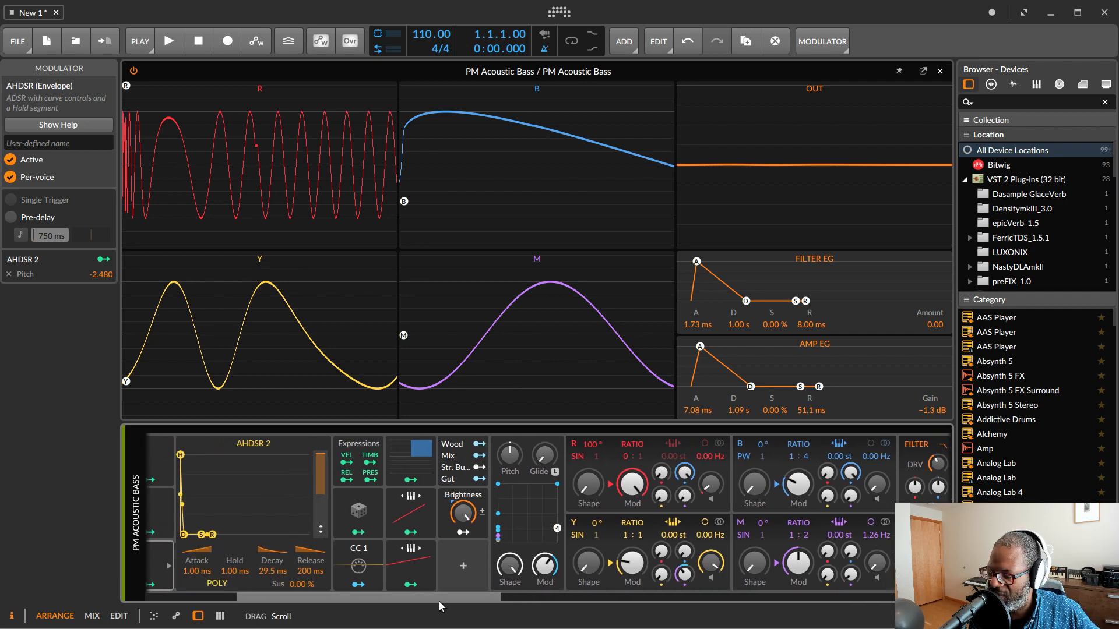
left_click(359, 515)
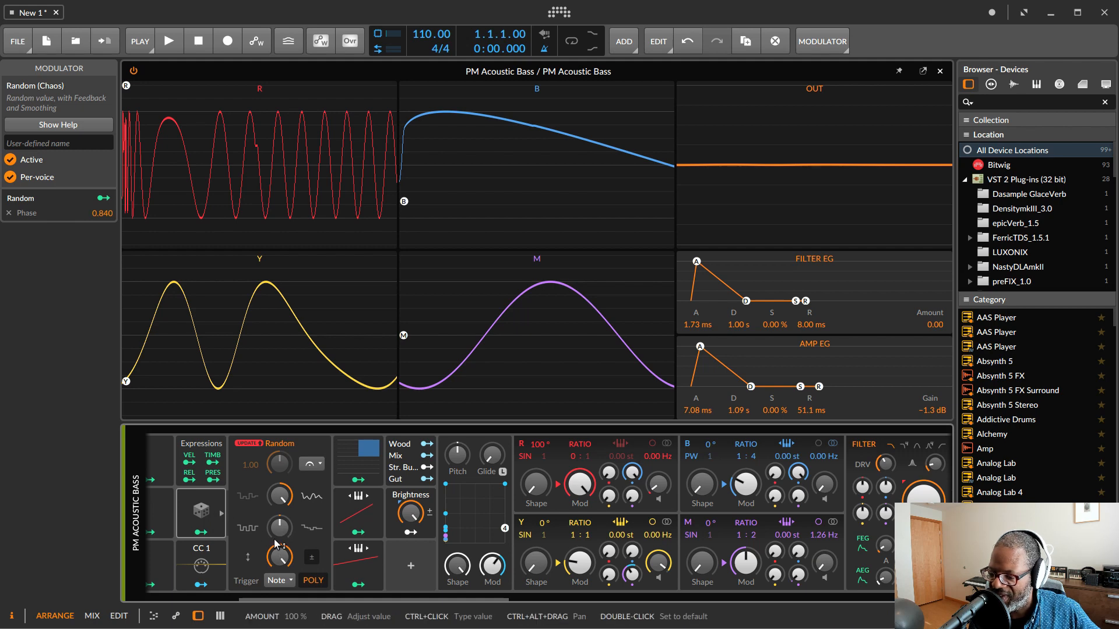
left_click(358, 459)
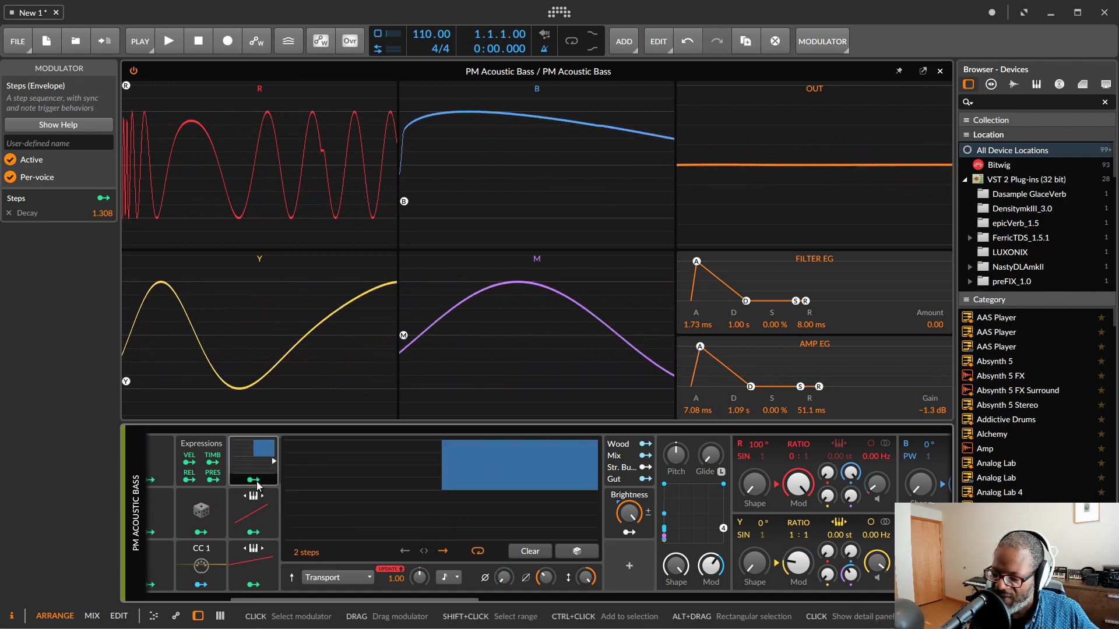
scroll(257, 523, "left", 2)
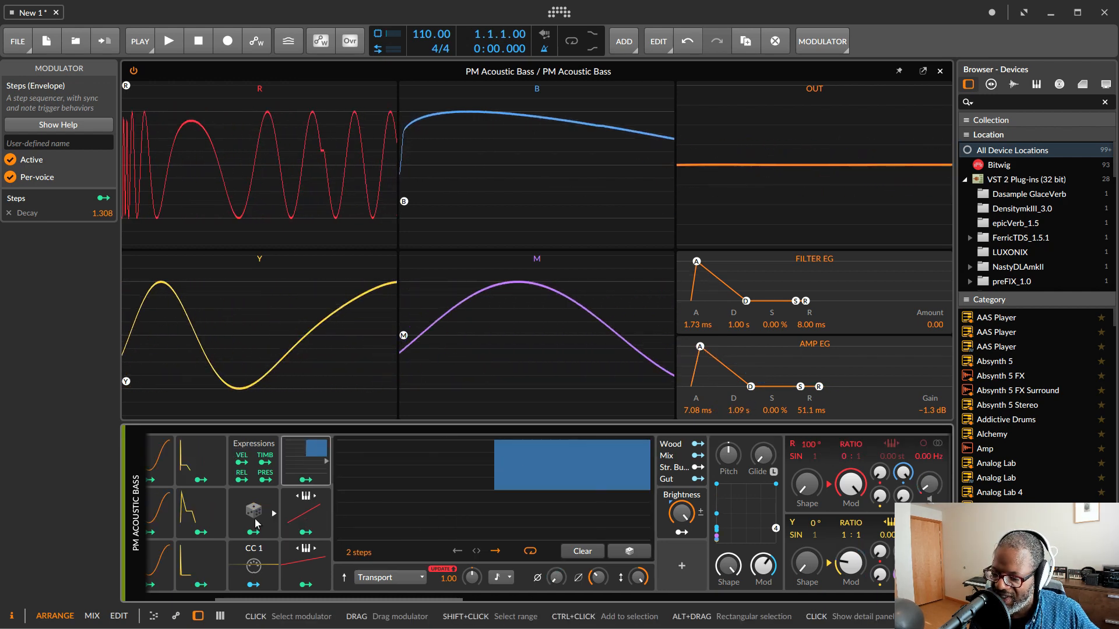
Step: Open the AHDSR 1 modulator's detail panel, browse the device chain, and close the panel again
left_click(221, 481)
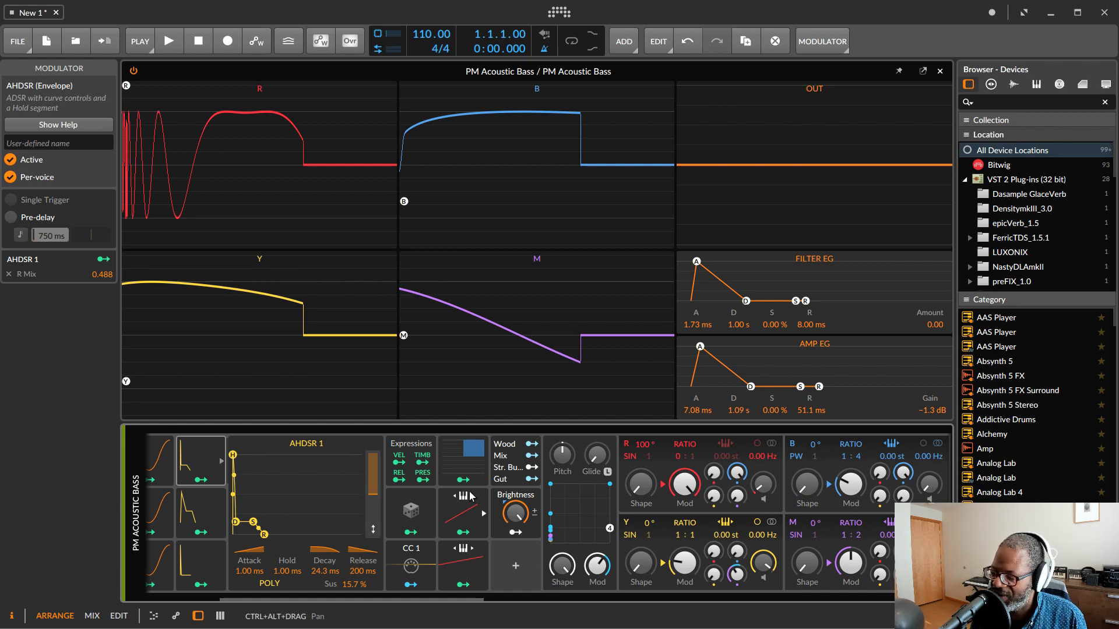
scroll(449, 529, "down", 2)
scroll(449, 529, "down", 8)
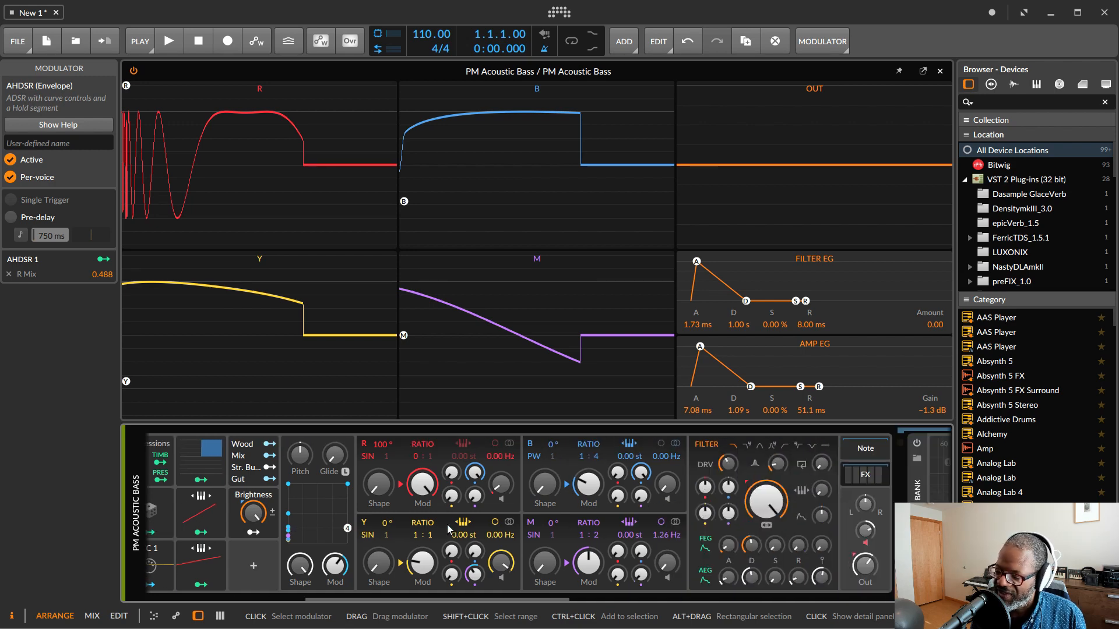
scroll(447, 526, "down", 6)
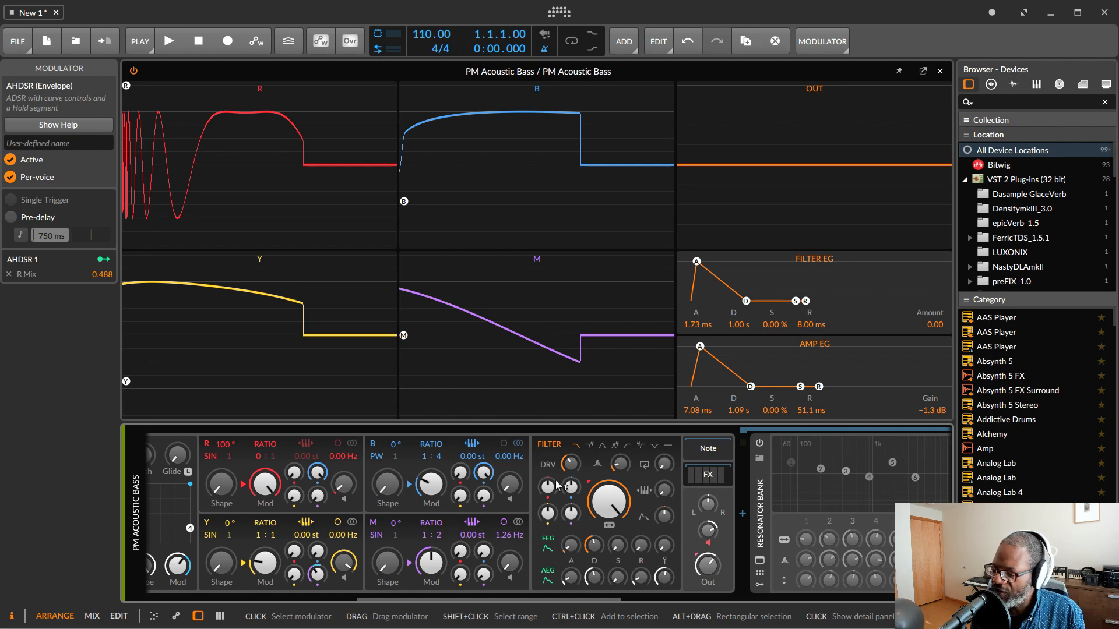
scroll(466, 495, "up", 4)
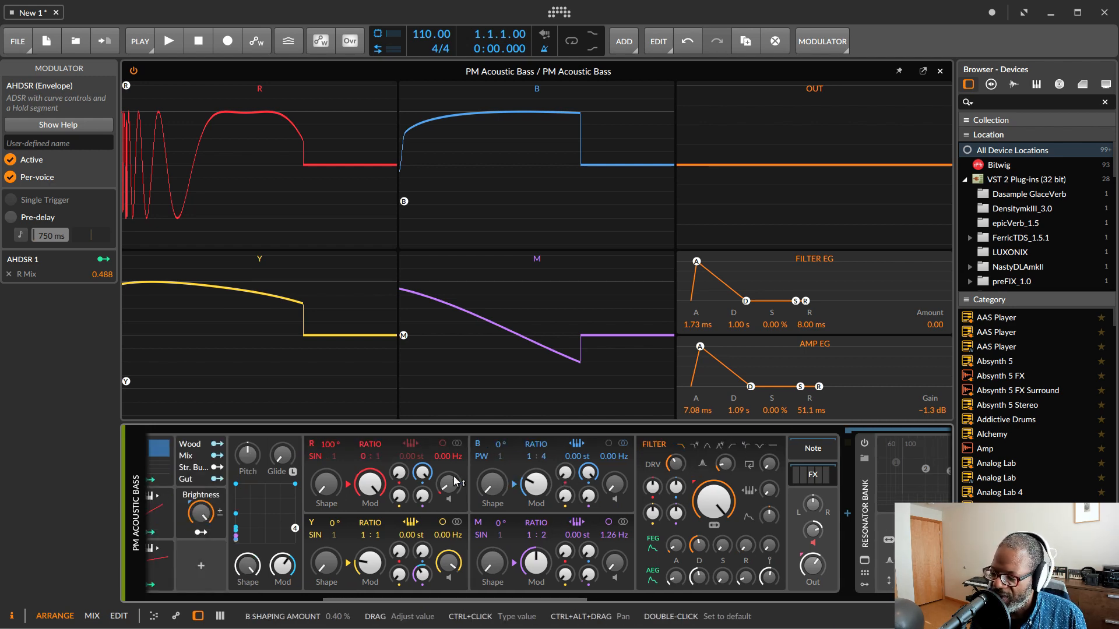
scroll(301, 520, "up", 10)
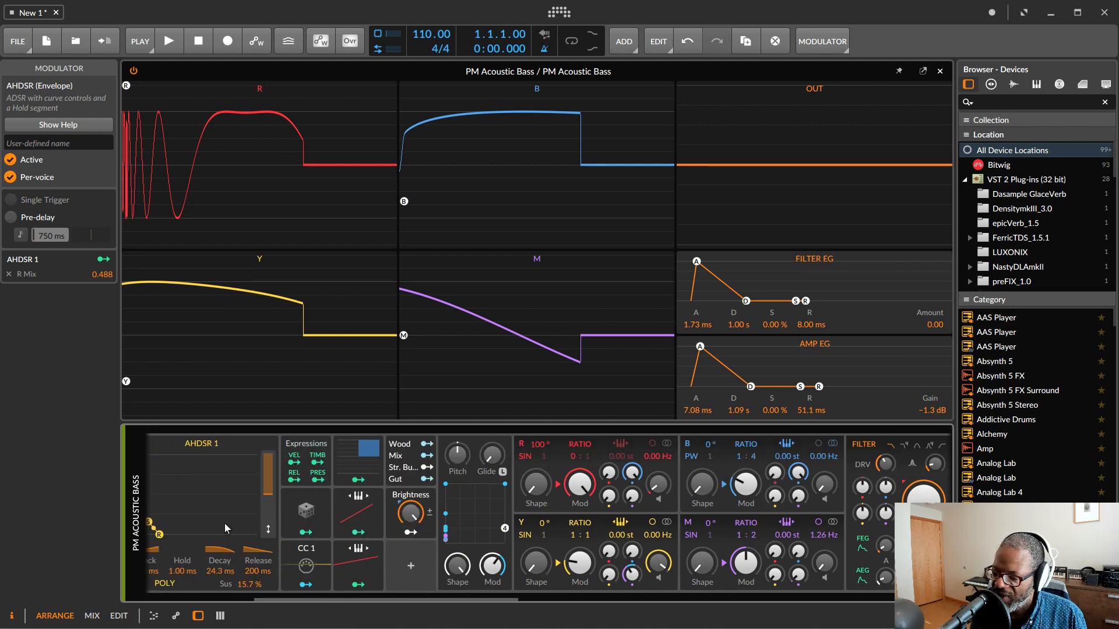
scroll(295, 541, "up", 3)
left_click(274, 461)
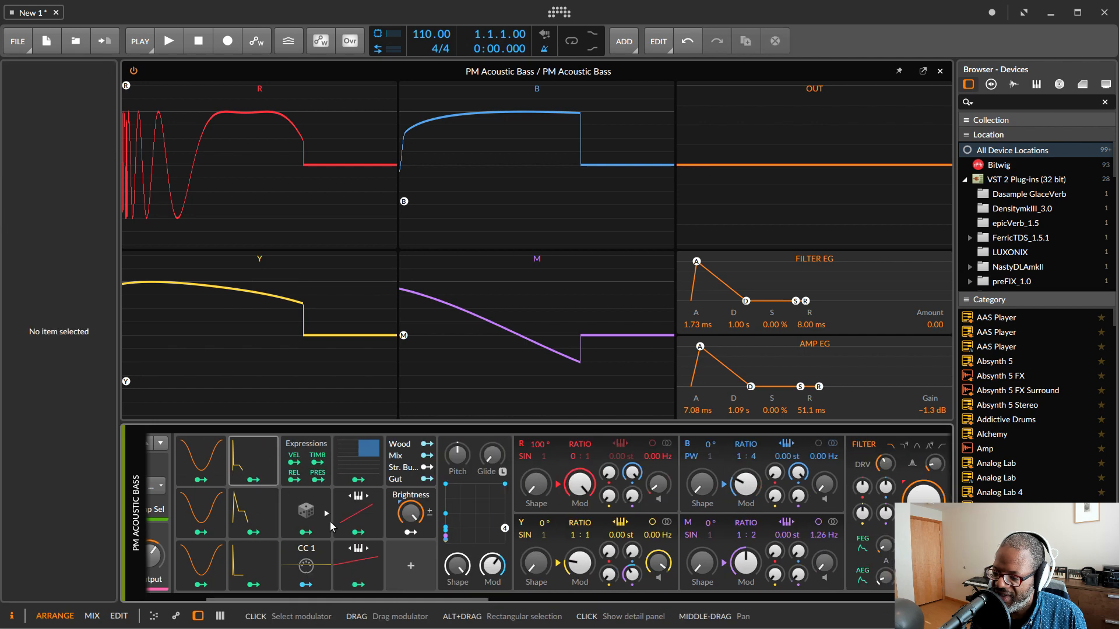
Step: Switch on the Resonator Bank device in the effects chain after Phase-4
scroll(421, 540, "down", 2)
scroll(421, 537, "down", 14)
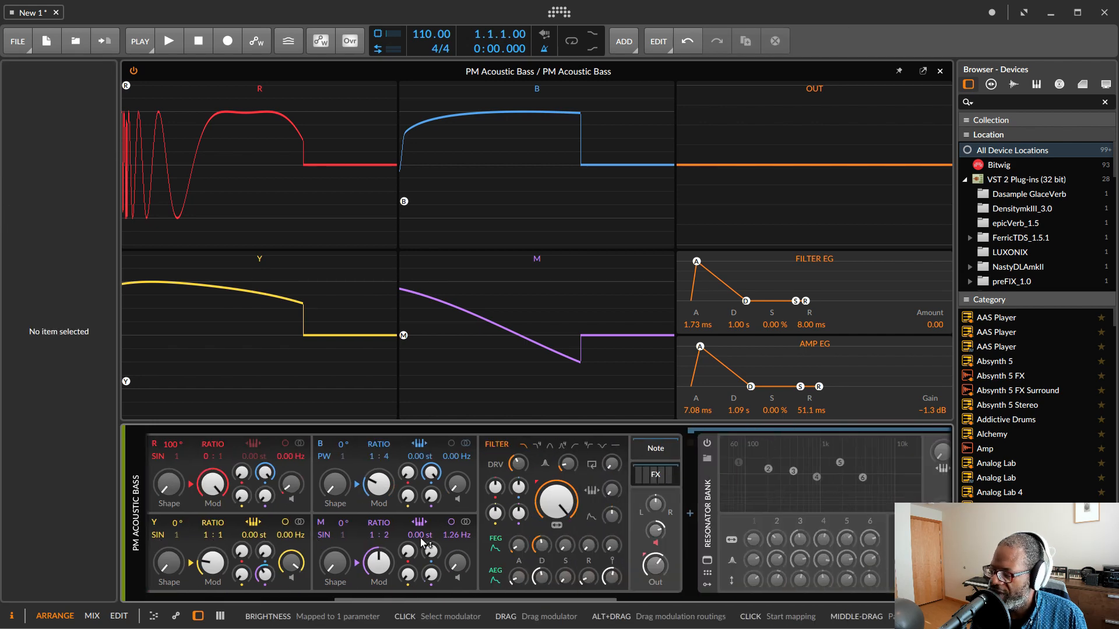
scroll(421, 538, "down", 4)
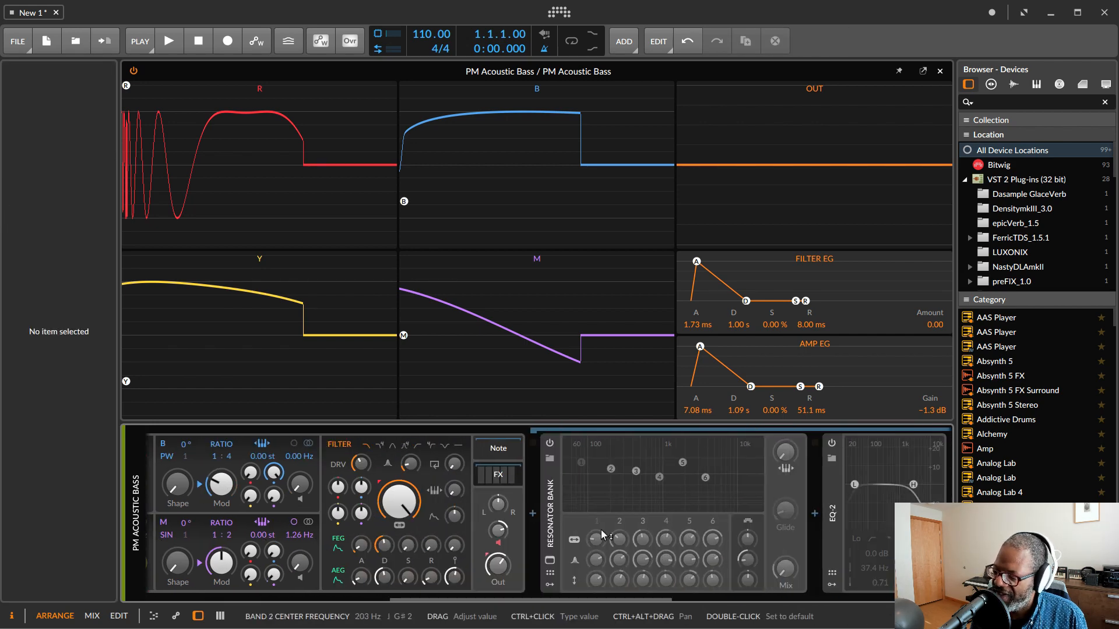
left_click(549, 444)
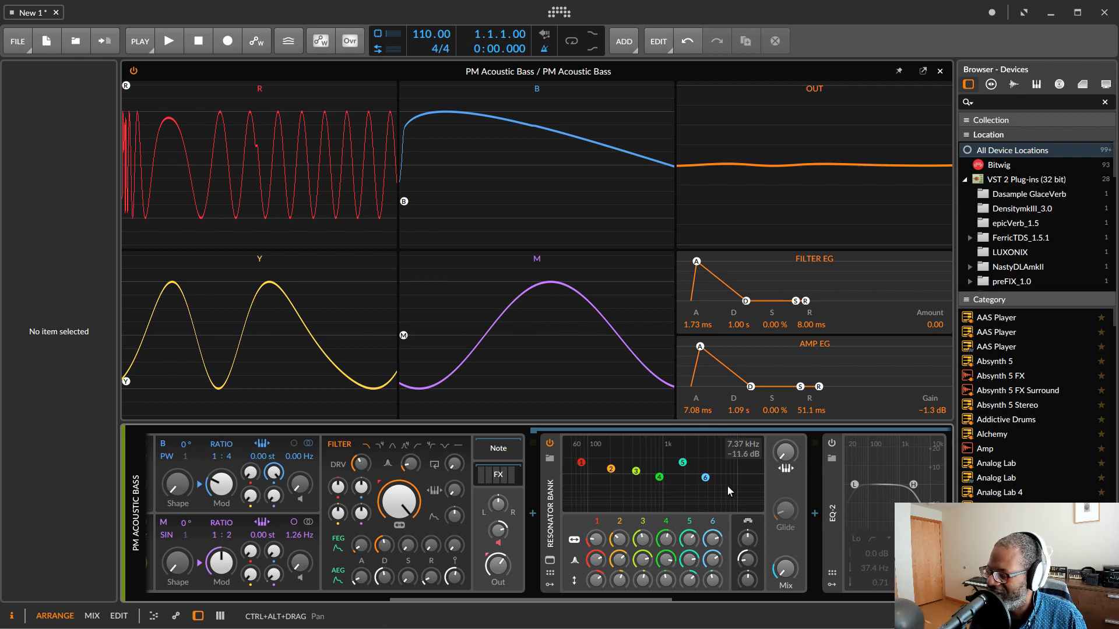
Step: Switch on the Reverb device at the end of the effects chain
scroll(727, 486, "down", 4)
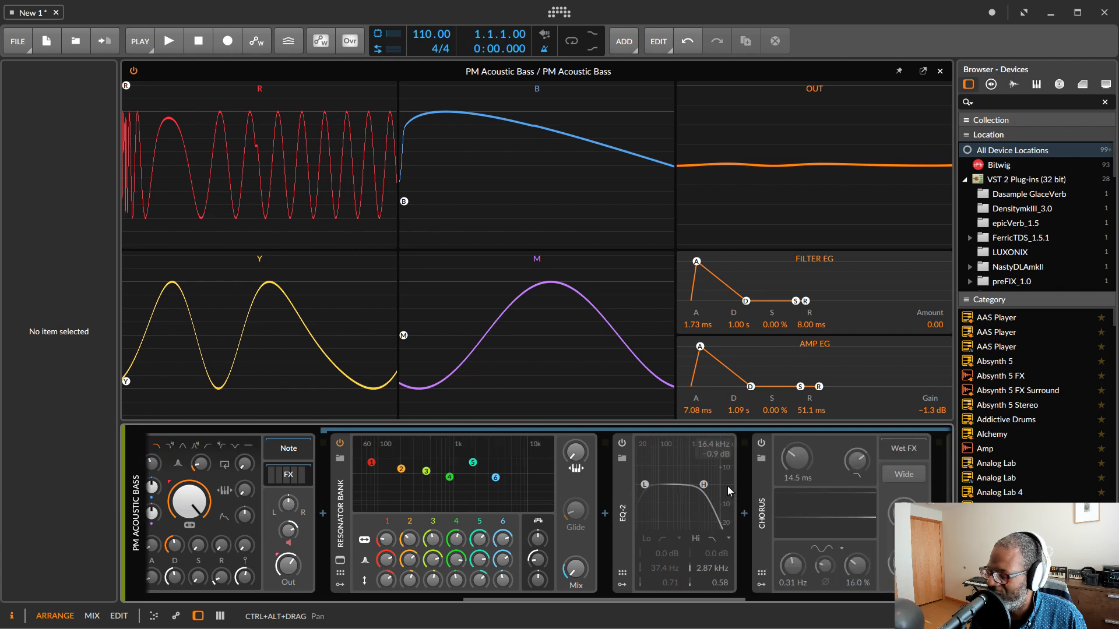
scroll(727, 486, "down", 1)
scroll(727, 486, "down", 2)
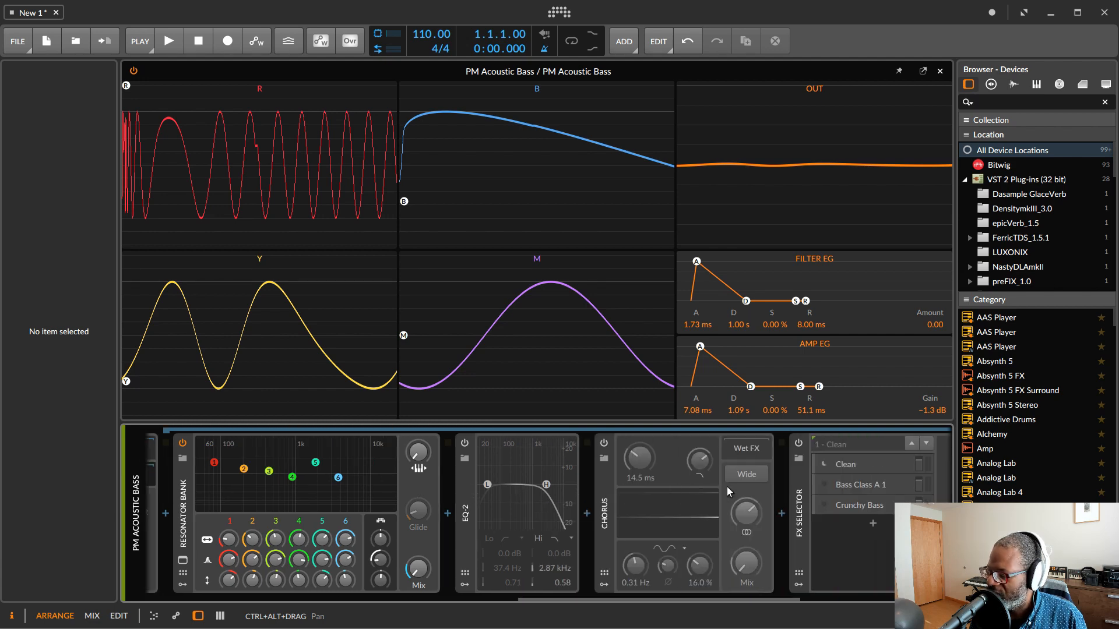
scroll(675, 488, "down", 1)
scroll(675, 488, "down", 4)
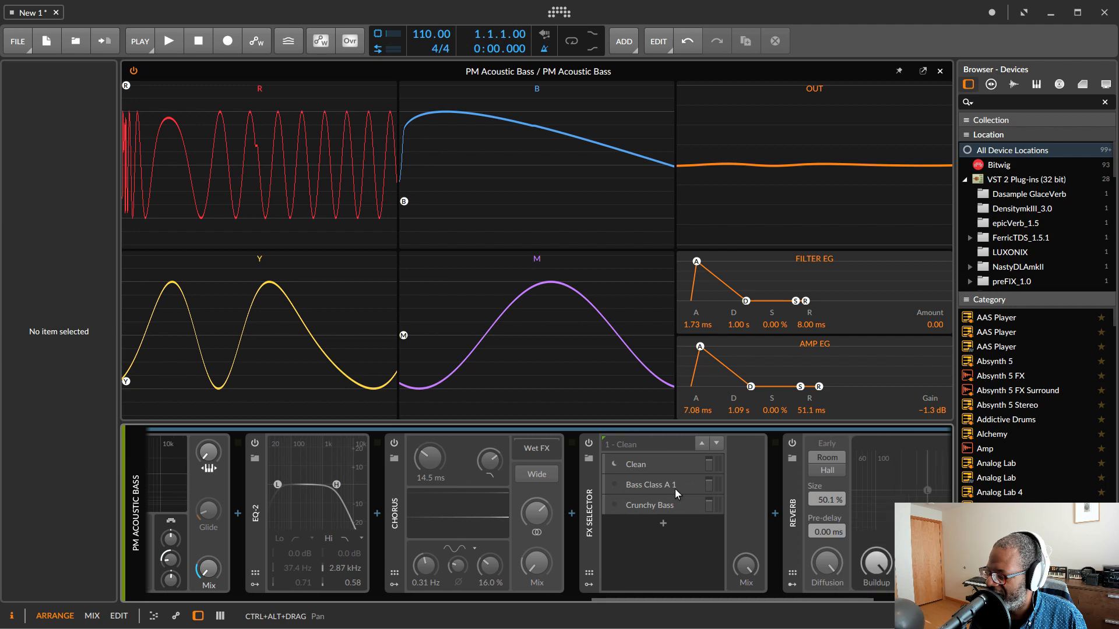
left_click(740, 444)
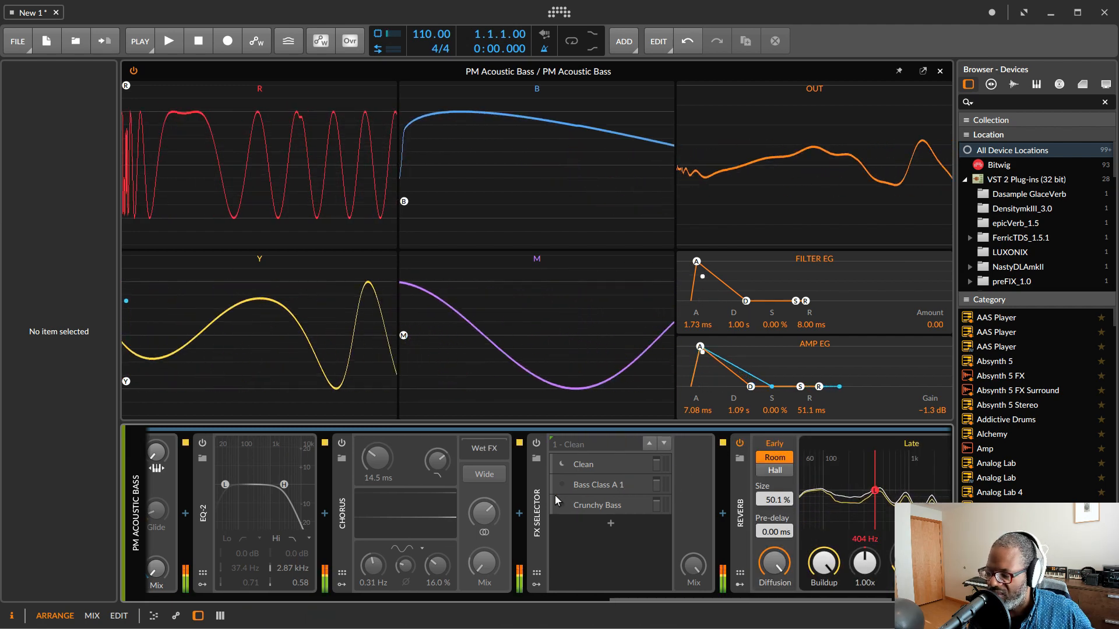
Step: Adjust the Gut and Wood macro knobs on the Phase-4 Perform preset page
scroll(523, 503, "up", 2)
scroll(523, 502, "up", 7)
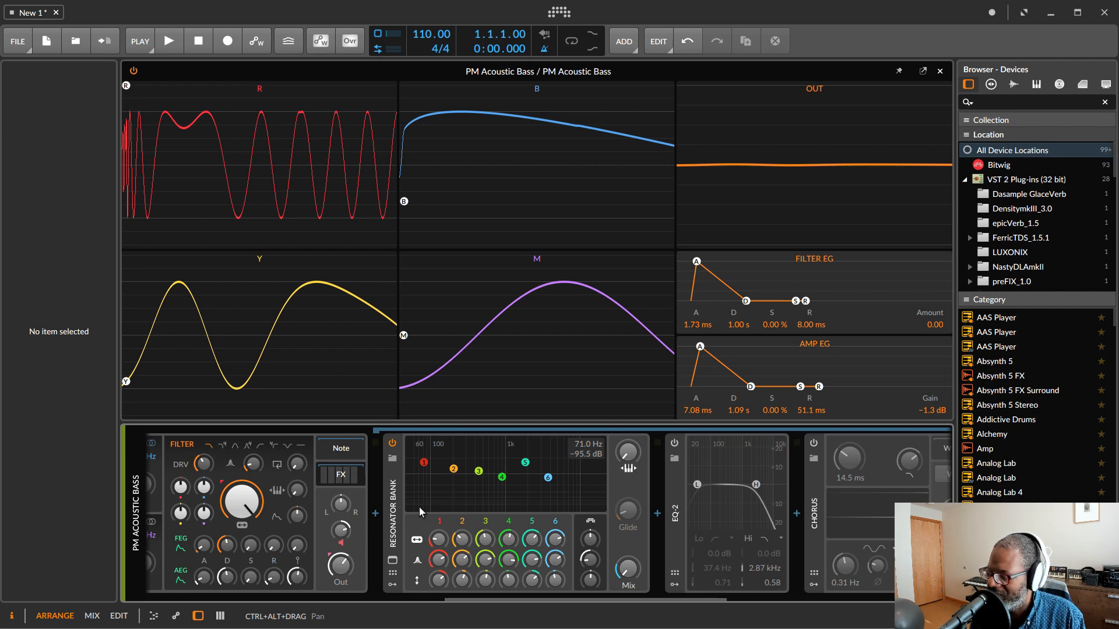
scroll(427, 517, "up", 2)
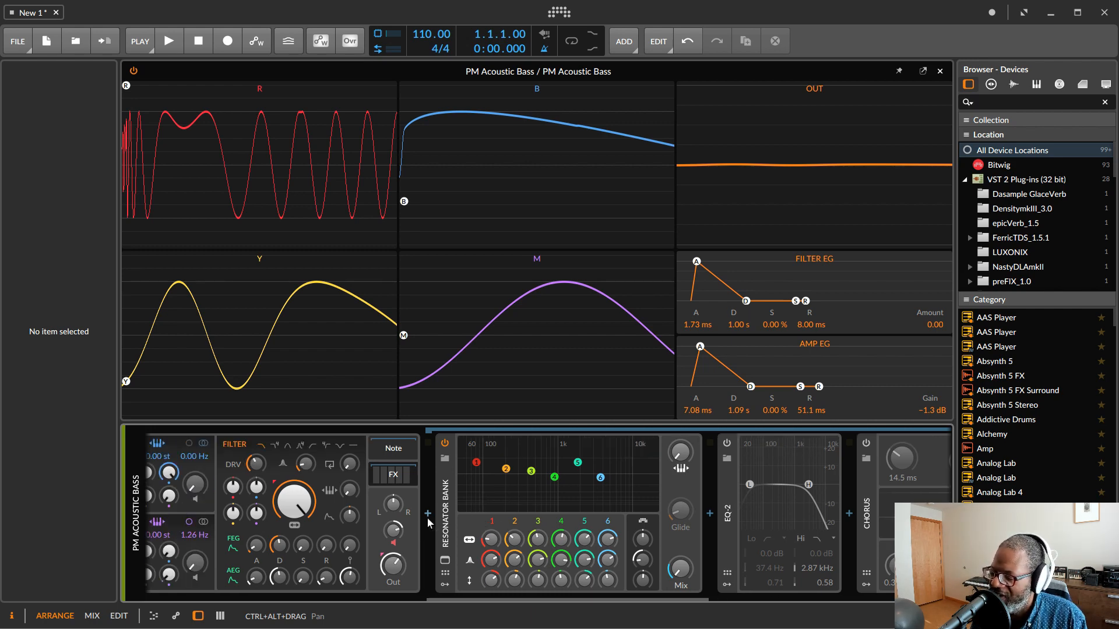
scroll(426, 516, "up", 10)
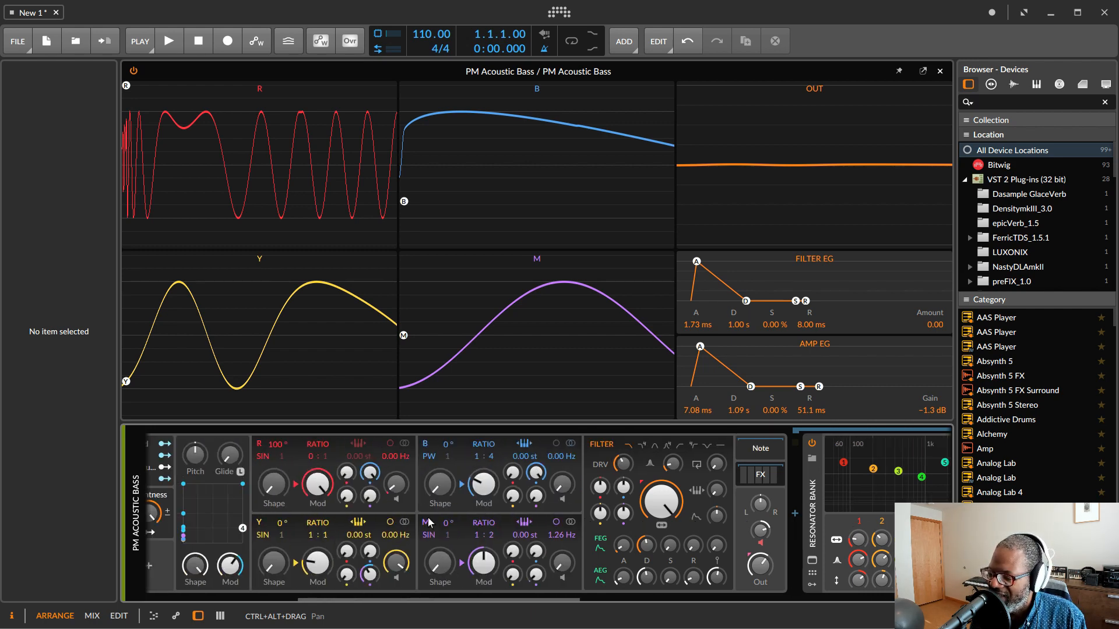
scroll(428, 520, "up", 10)
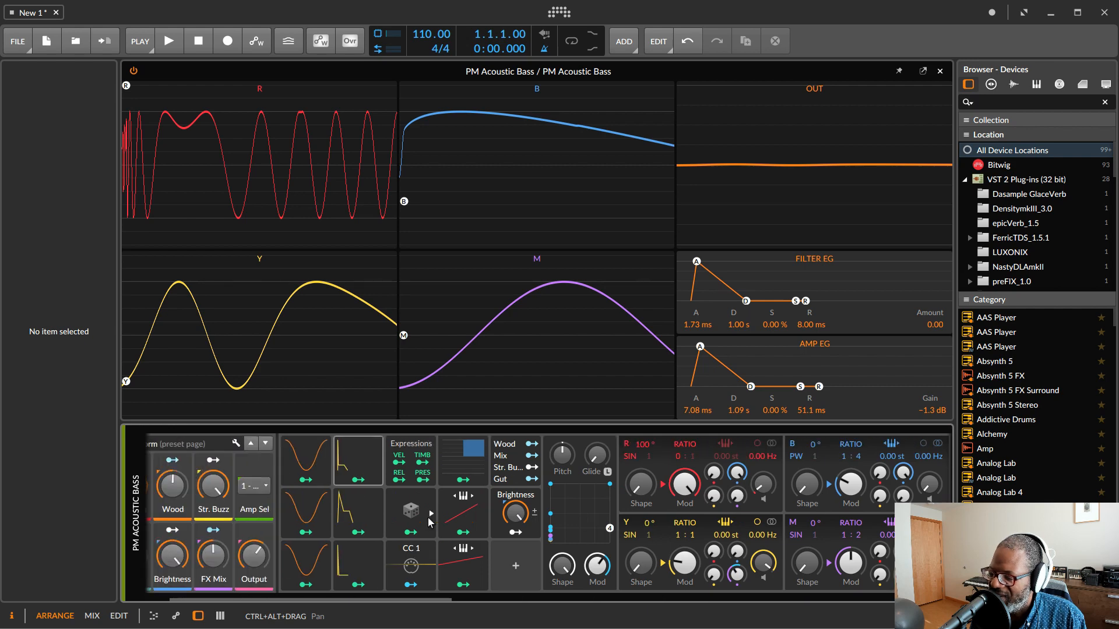
scroll(428, 520, "up", 2)
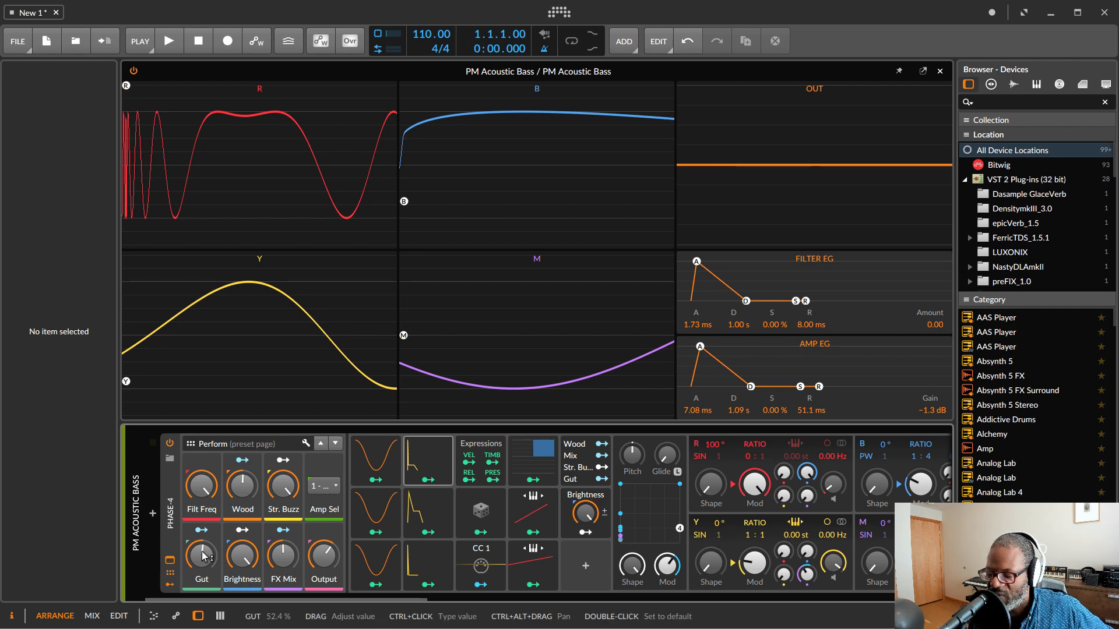
left_click_drag(208, 565, 243, 579)
left_click_drag(243, 487, 276, 489)
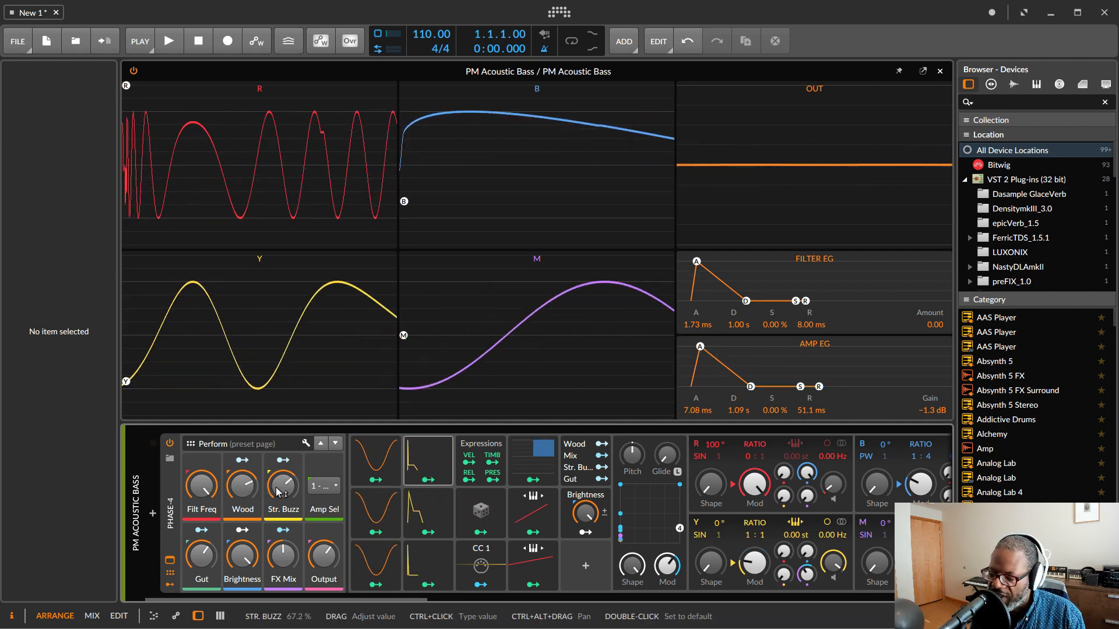